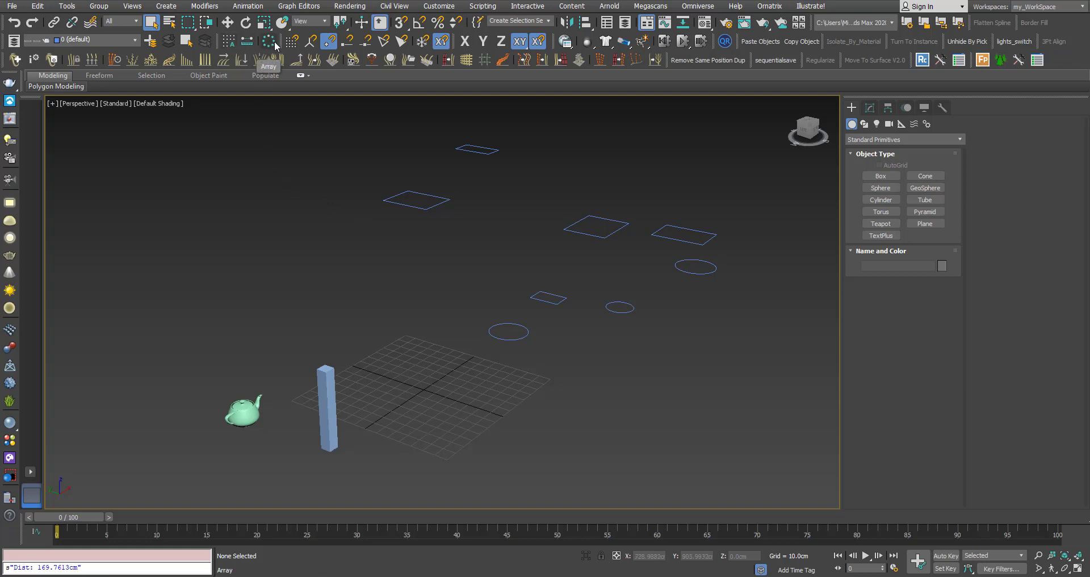
mouse_move(219, 41)
mouse_down()
mouse_move(222, 112)
mouse_move(186, 170)
mouse_move(218, 42)
mouse_up()
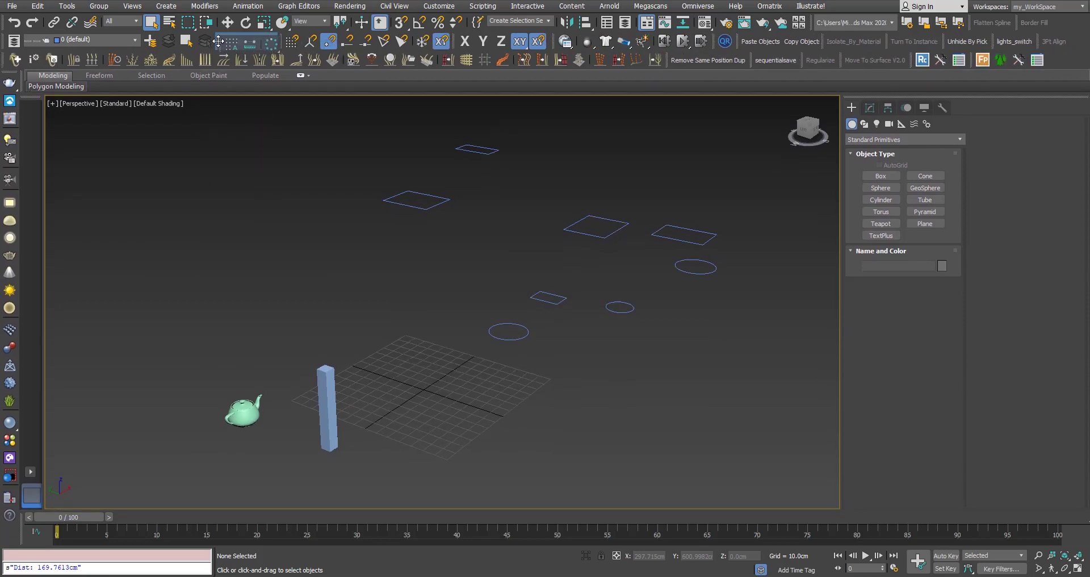
right_click(1073, 28)
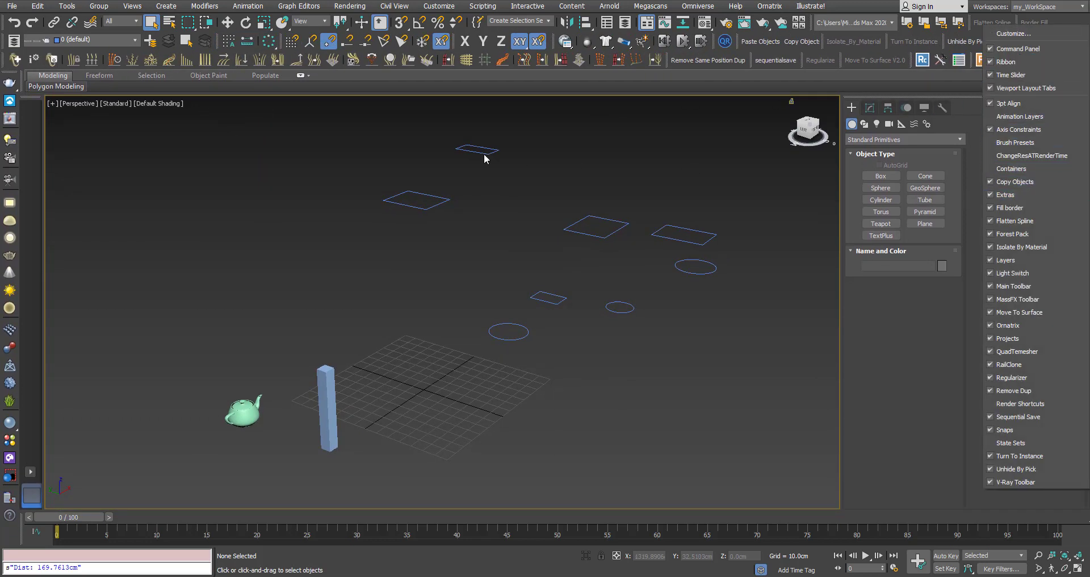
click(273, 2)
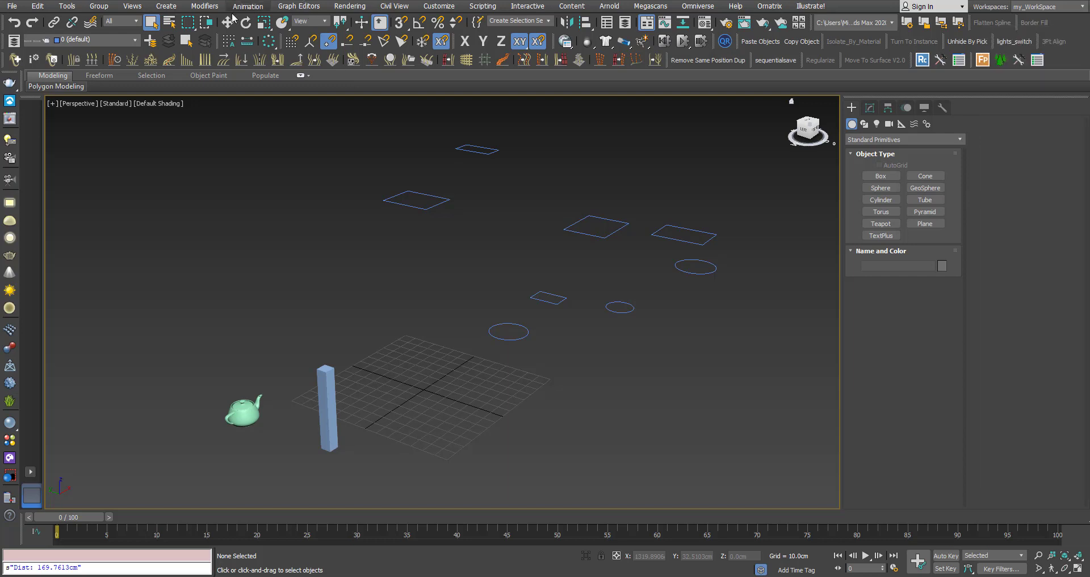
- Open the Clone and Align tool and move its dialog clear of the objects in the scene
click(59, 7)
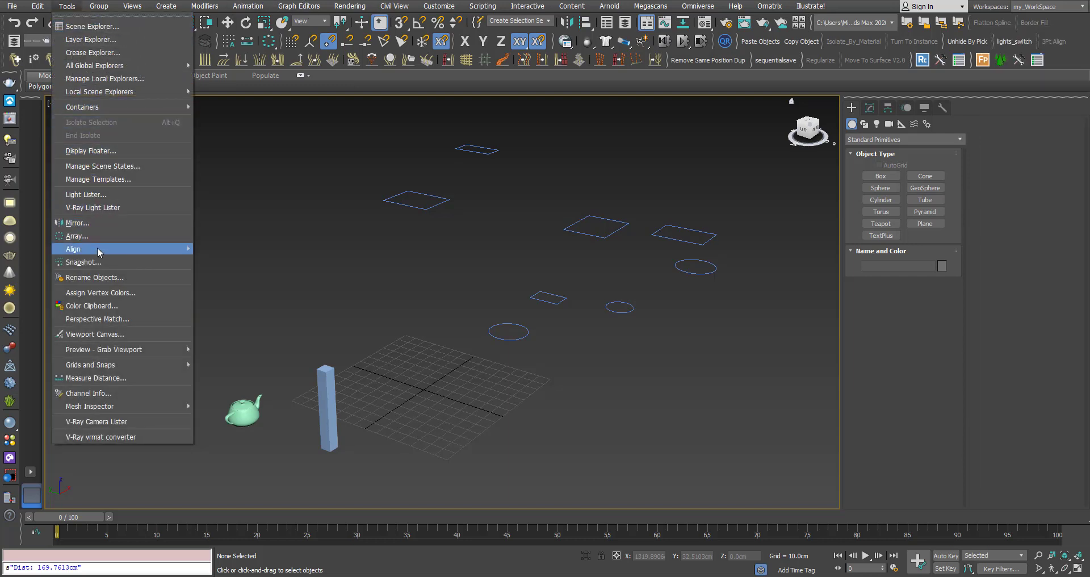
mouse_move(100, 252)
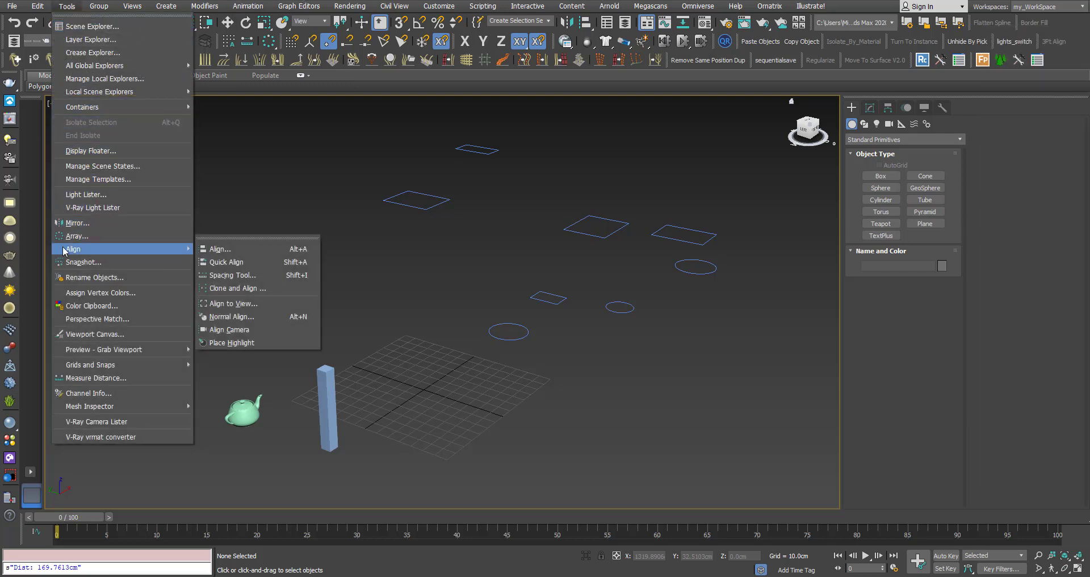
click(201, 288)
mouse_move(50, 67)
mouse_down()
mouse_move(118, 85)
mouse_move(103, 129)
mouse_up()
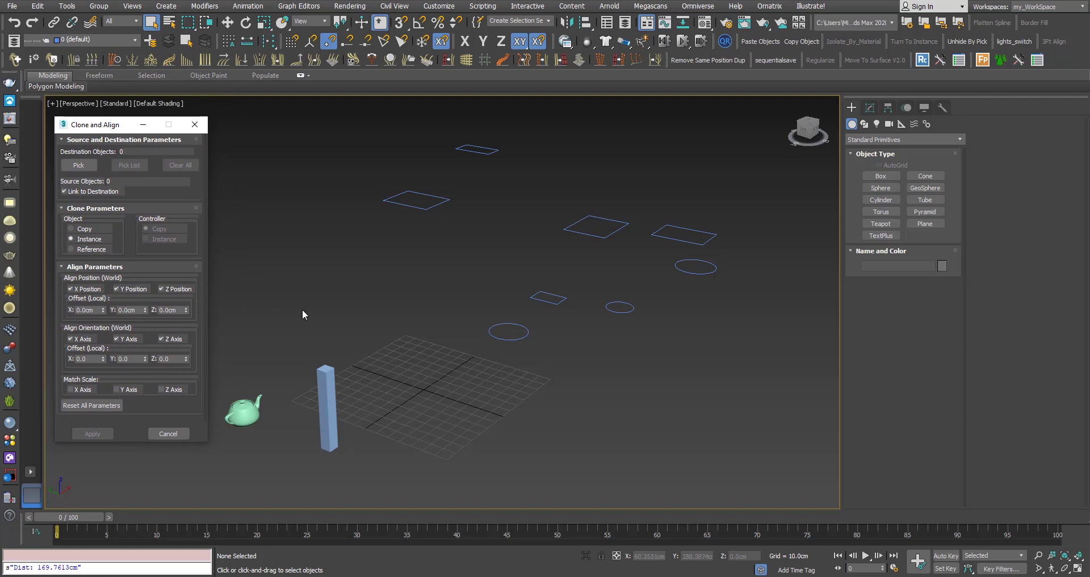
- Select only the tall box beside the teapot as the source object for Clone and Align
scroll(331, 311, down, 4)
middle_drag(370, 289, 376, 284)
click(377, 359)
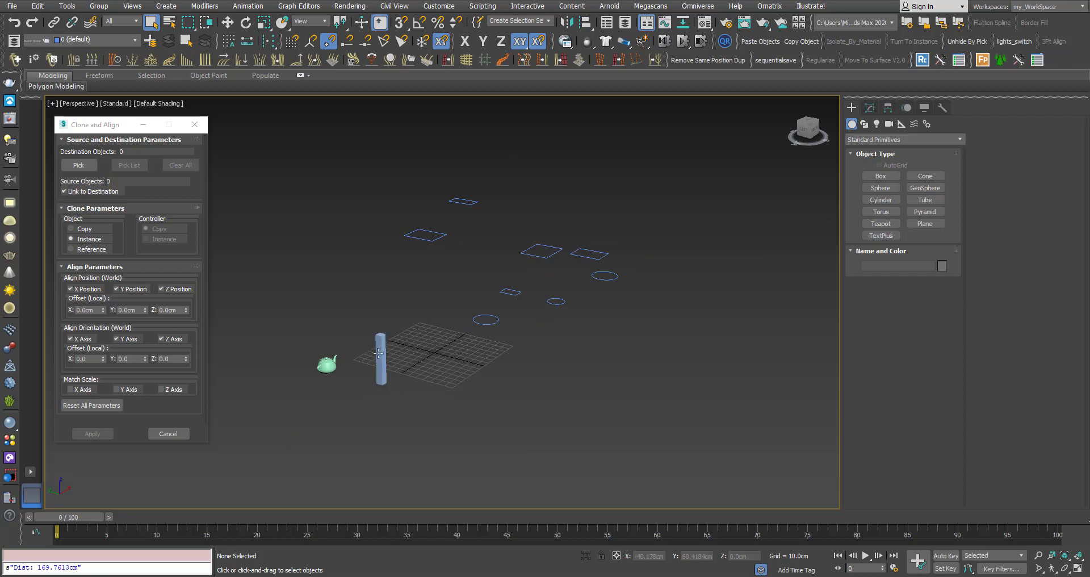
middle_drag(358, 326, 360, 337)
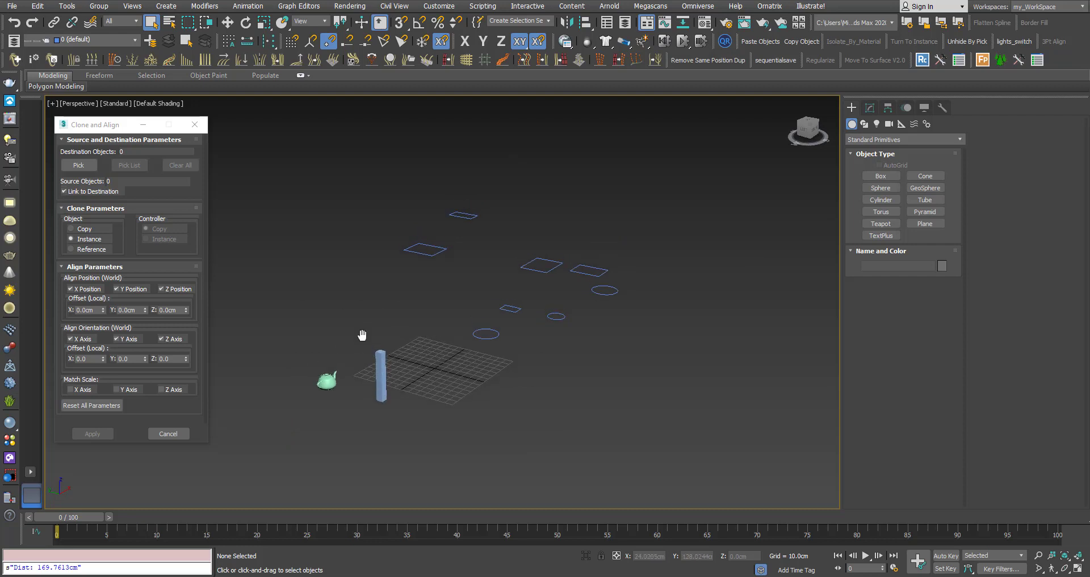
click(380, 366)
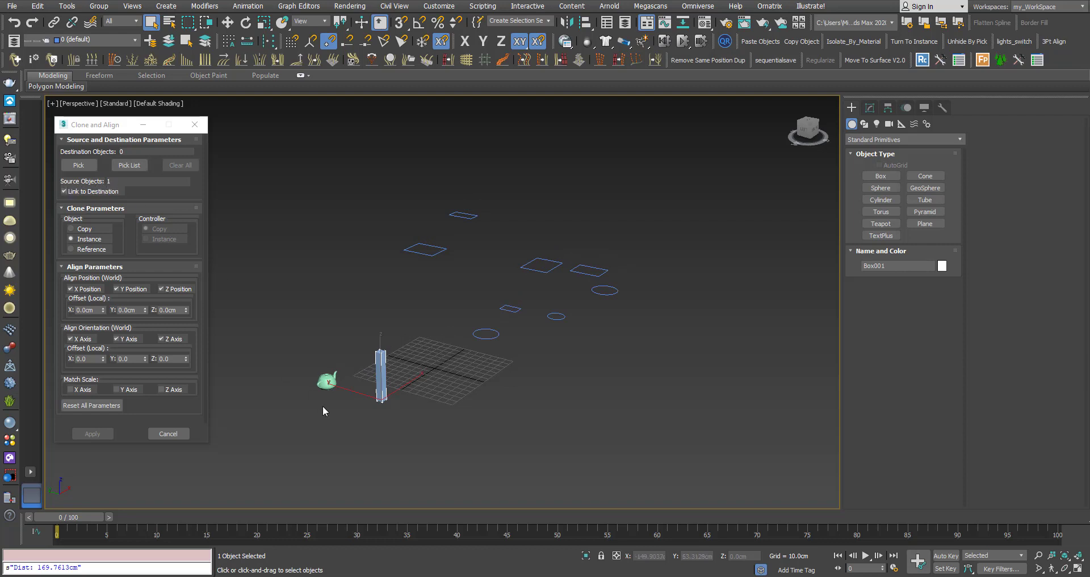
click(413, 430)
drag(297, 329, 298, 329)
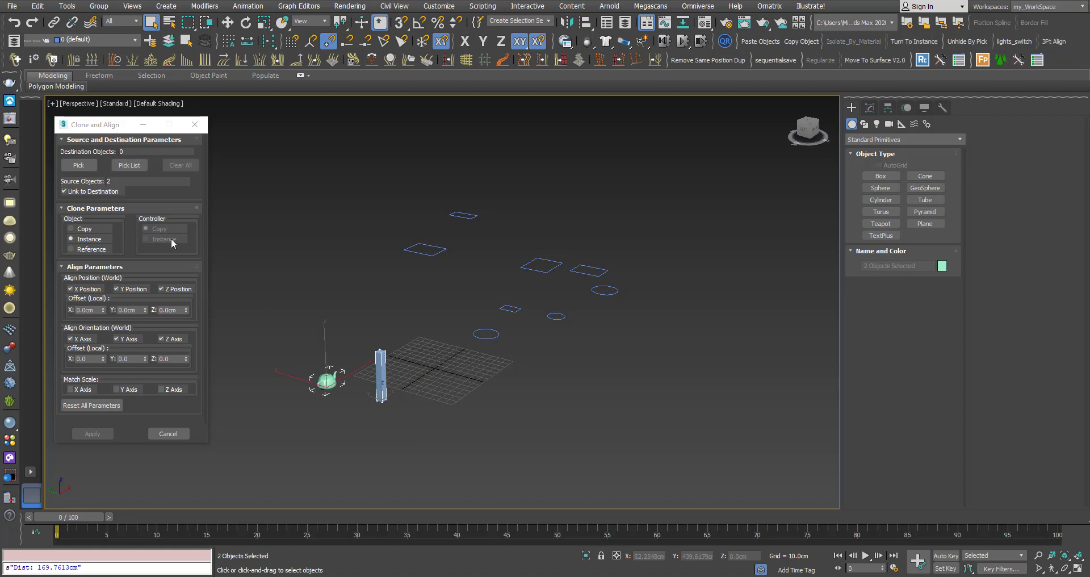
click(342, 366)
click(380, 385)
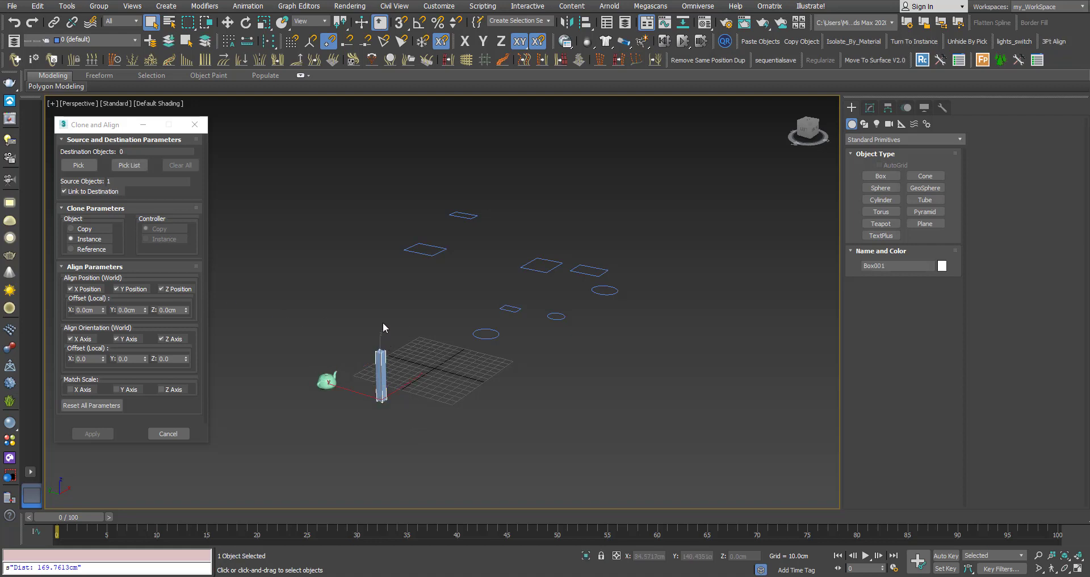
middle_drag(384, 318, 408, 335)
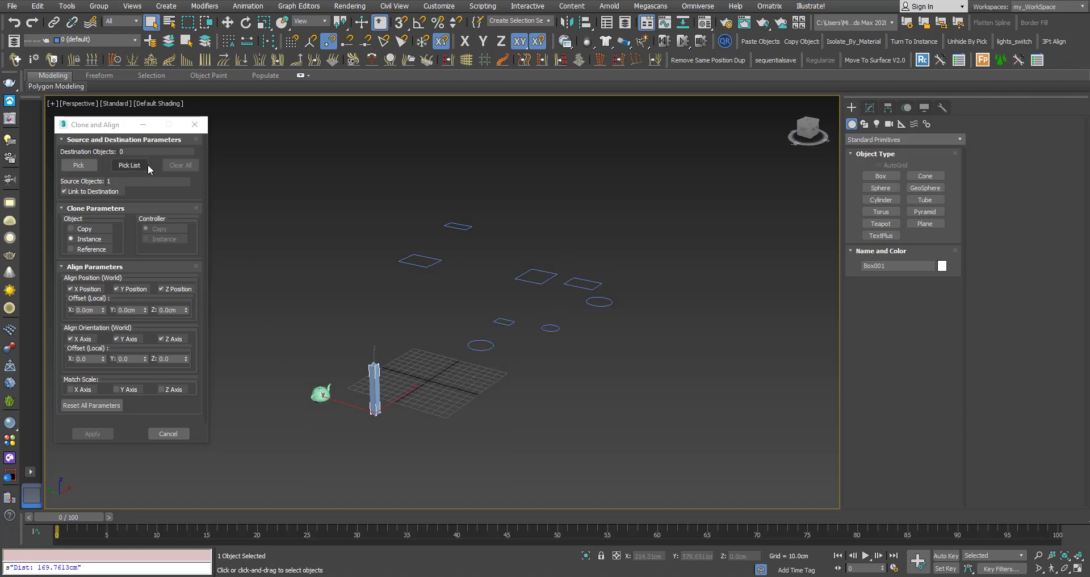
- Pick four of the rectangles in the viewport as destinations for instance clones of the box
click(79, 168)
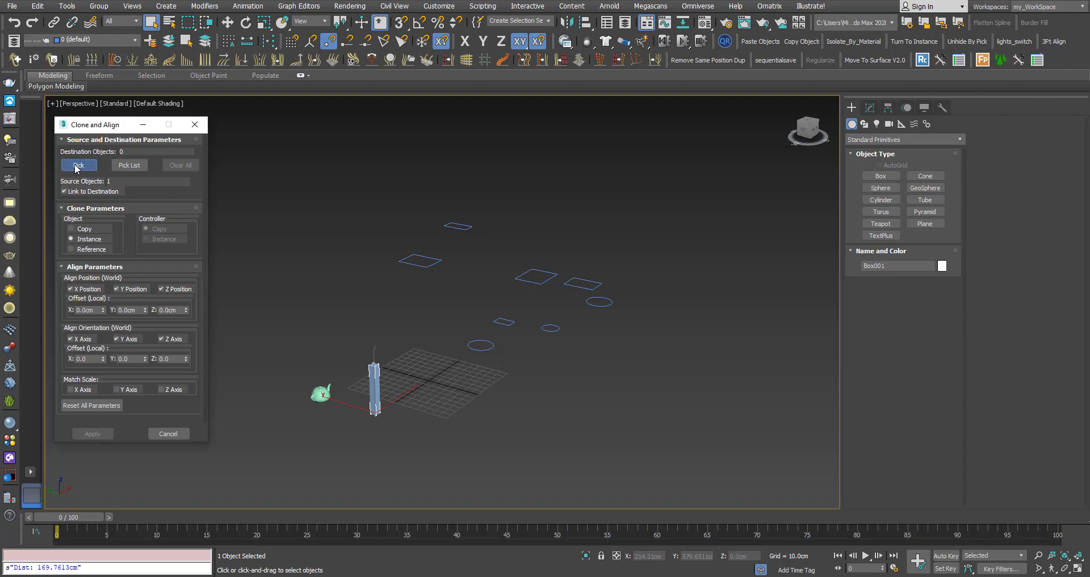
click(507, 323)
click(420, 260)
click(463, 227)
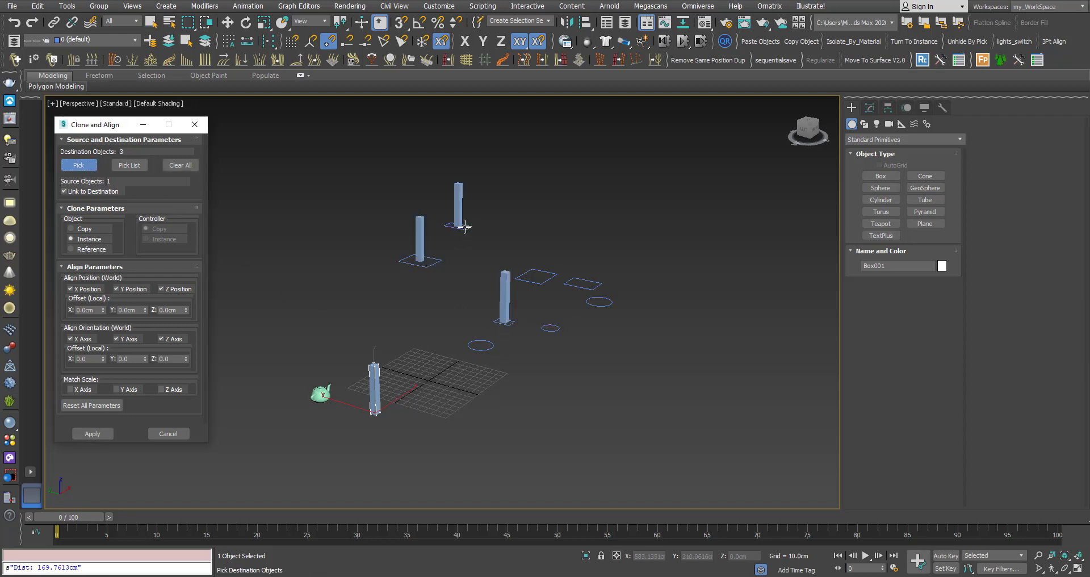
click(581, 283)
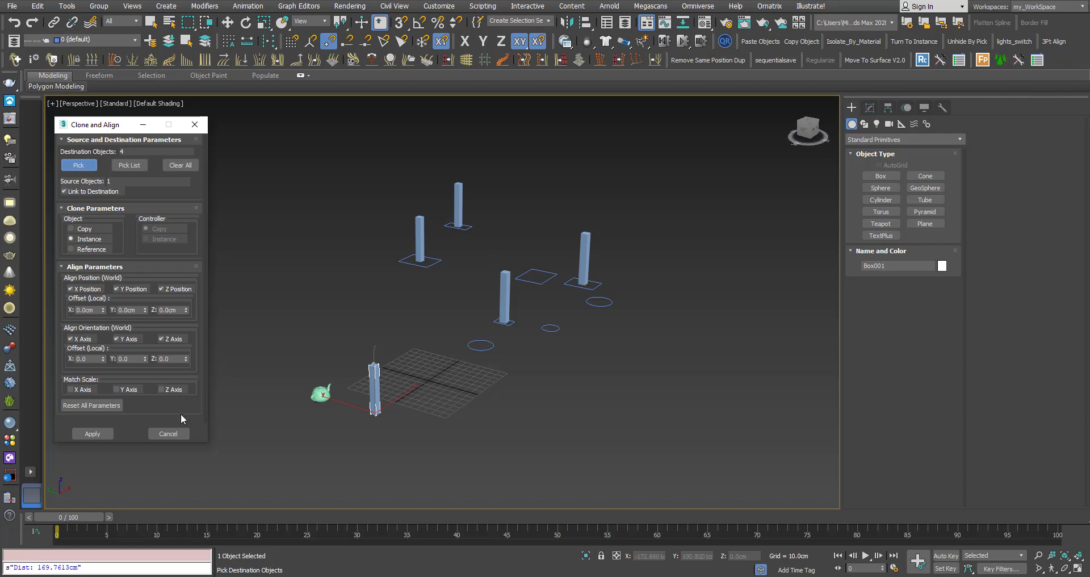
click(92, 434)
mouse_move(504, 238)
middle_down()
mouse_move(523, 251)
mouse_move(506, 241)
middle_up()
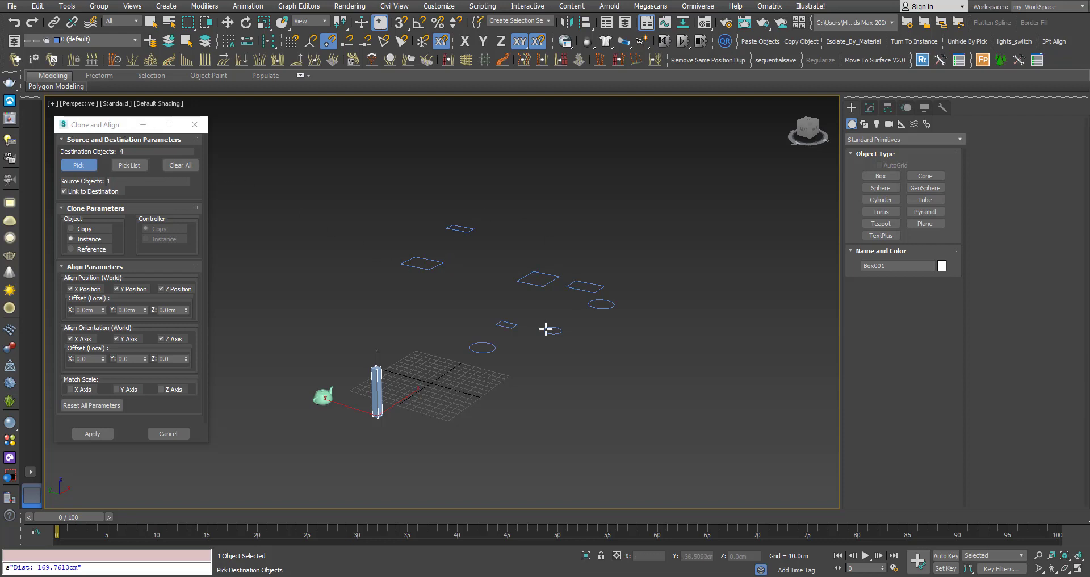
click(95, 126)
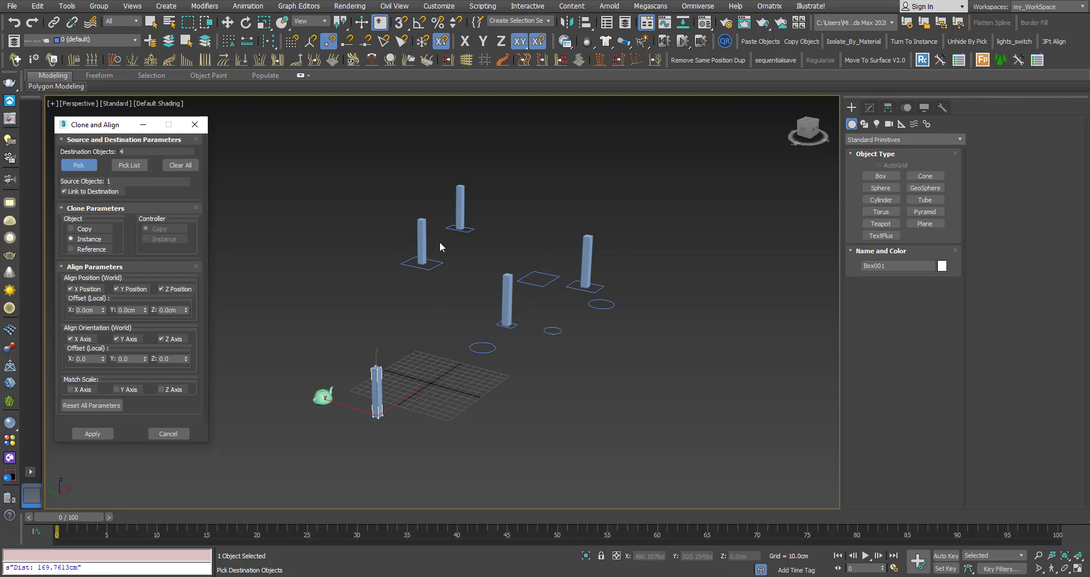
- Clear the picked destinations and choose Rectangle001, Rectangle004 and Circle002 from the object list as the destinations
click(179, 165)
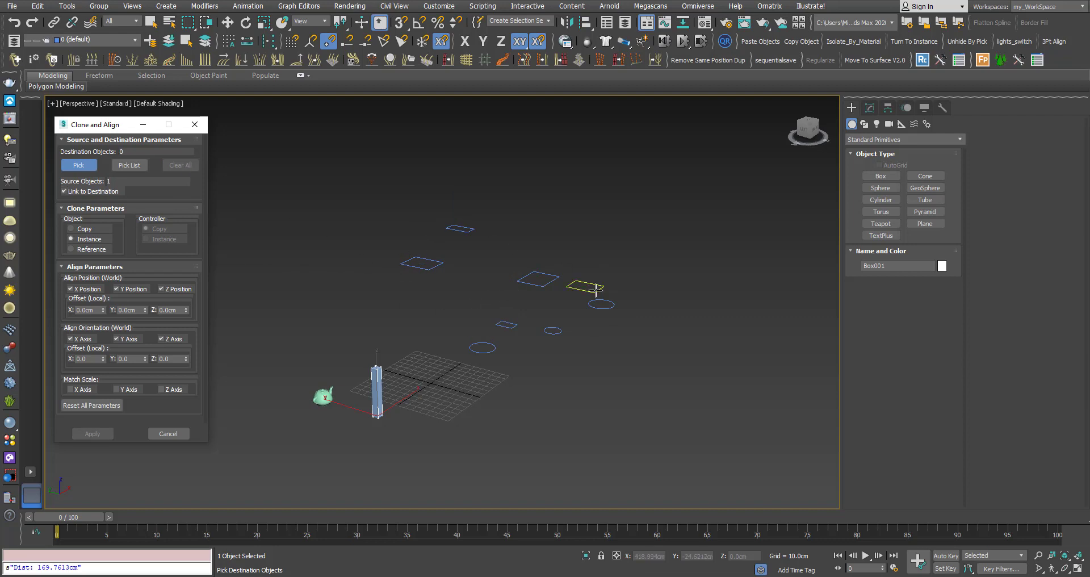
click(78, 165)
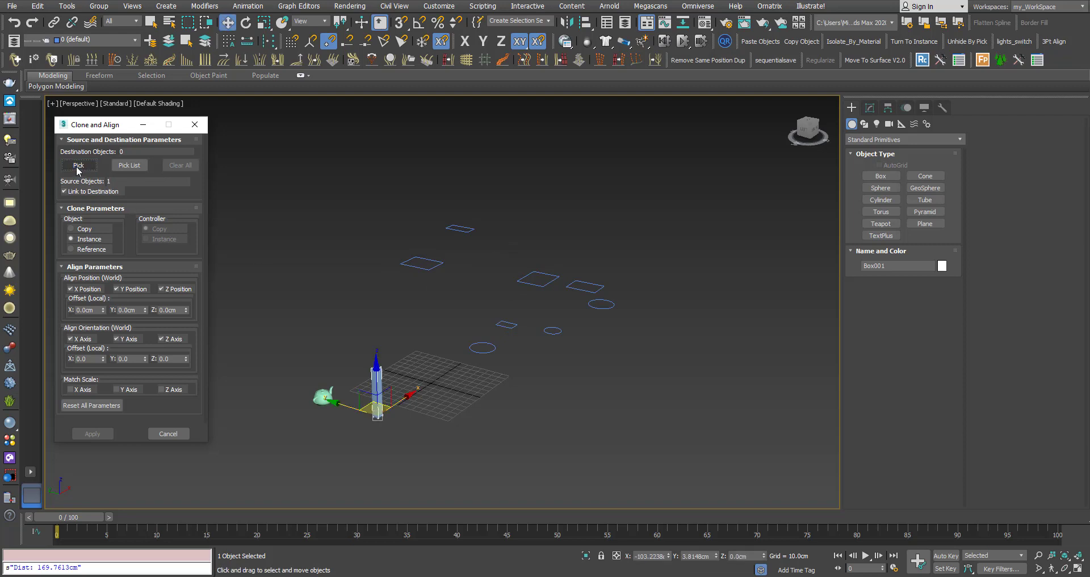
click(129, 166)
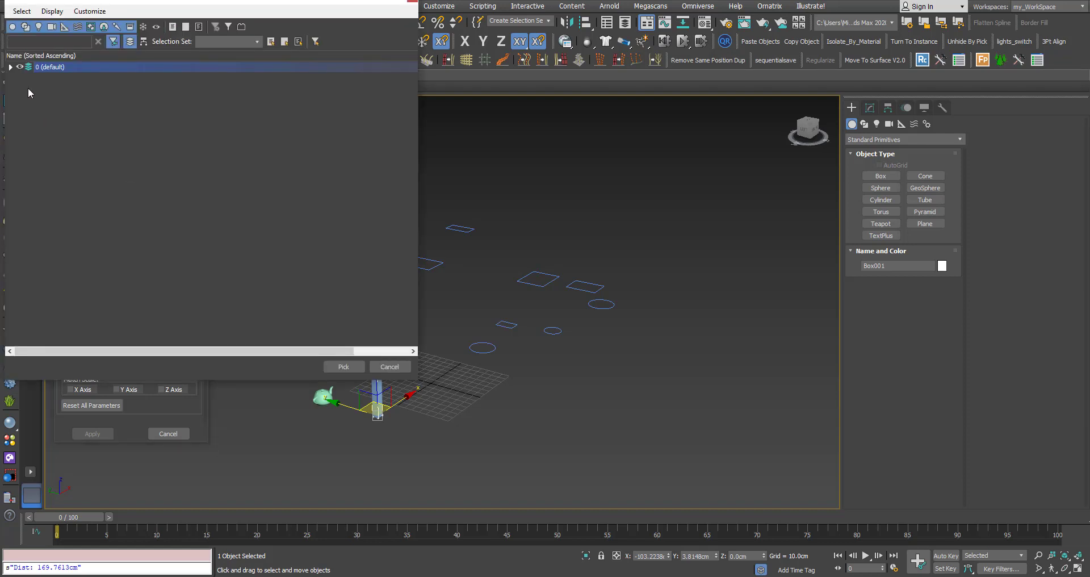
click(11, 67)
click(62, 110)
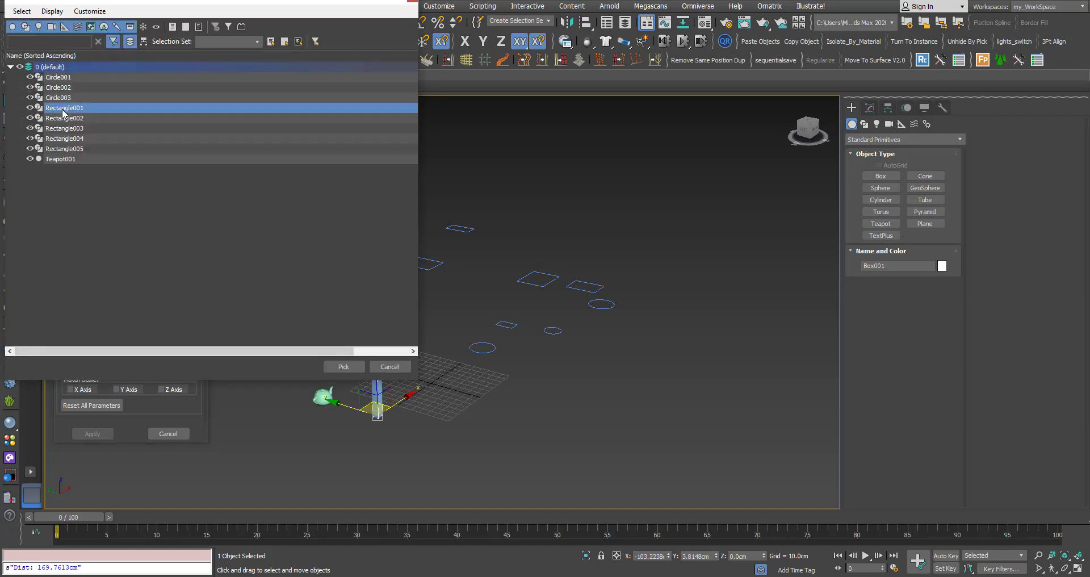
ctrl+click(62, 140)
ctrl+click(60, 89)
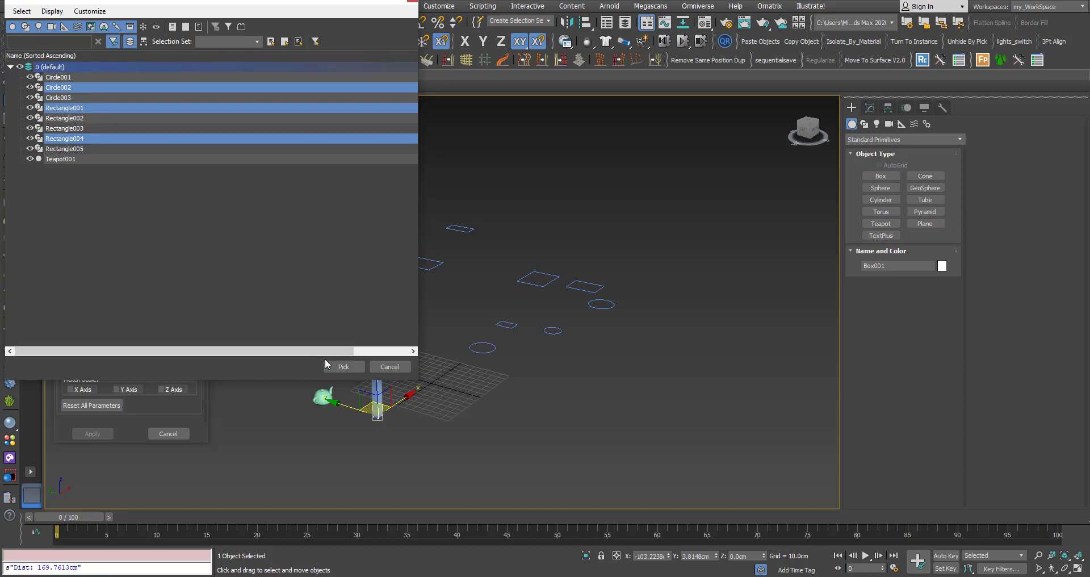
click(342, 367)
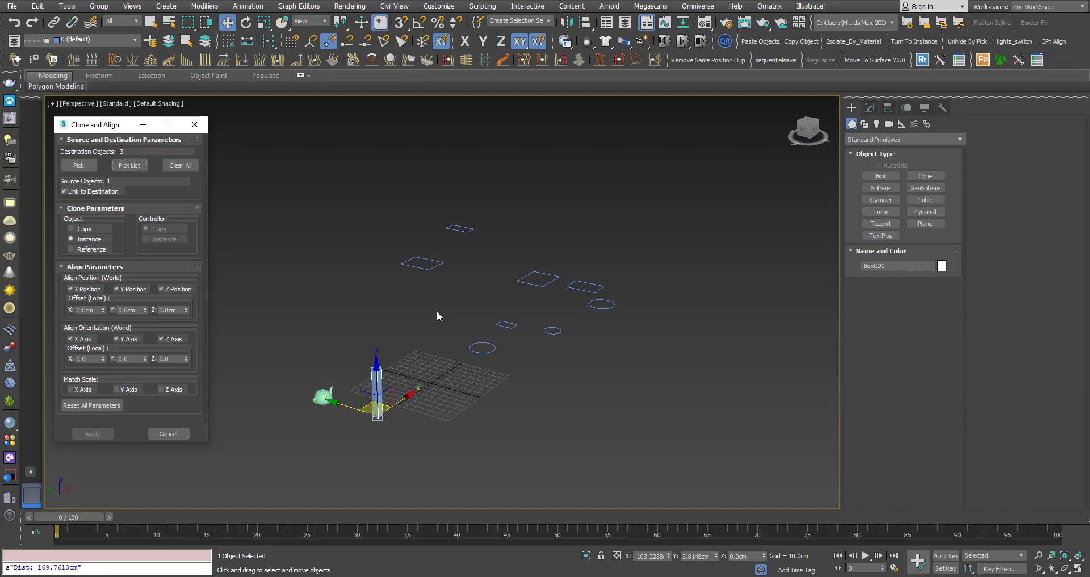
mouse_move(432, 296)
middle_down()
mouse_move(464, 302)
mouse_move(451, 289)
middle_up()
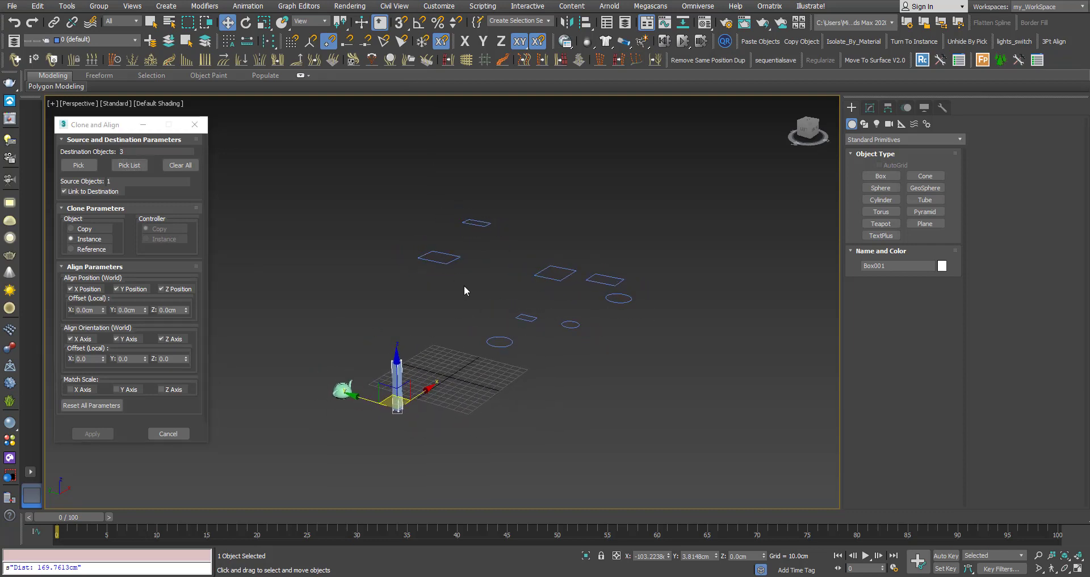
- Turn off Link to Destination and apply the instance clones of the box to the chosen shapes
click(99, 126)
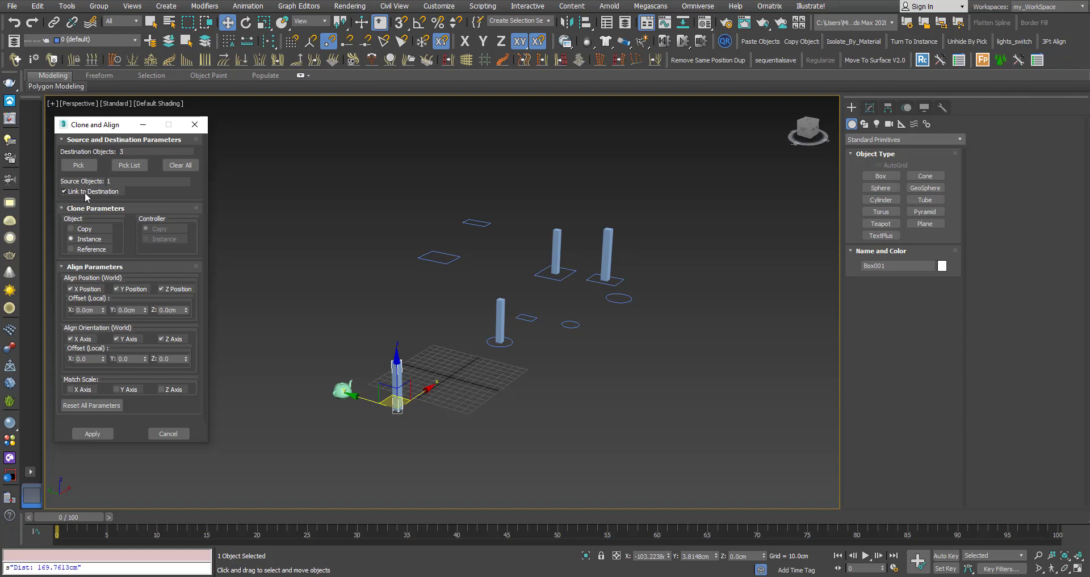
click(65, 192)
click(92, 434)
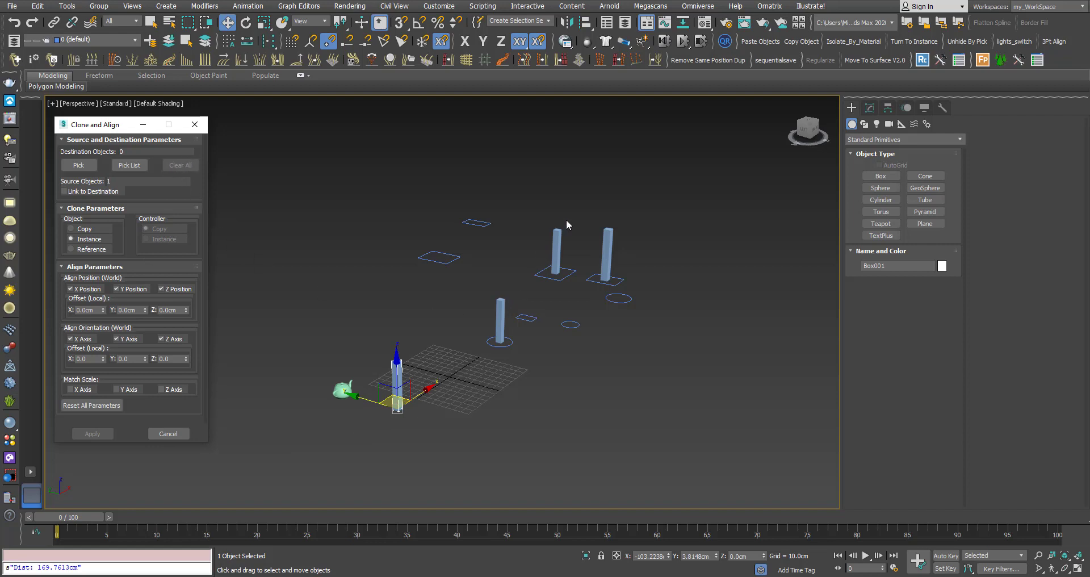
- Select the box clone on the rear rectangle and try changing its height, width and length
alt+middle_drag(421, 334, 425, 326)
click(424, 325)
click(572, 244)
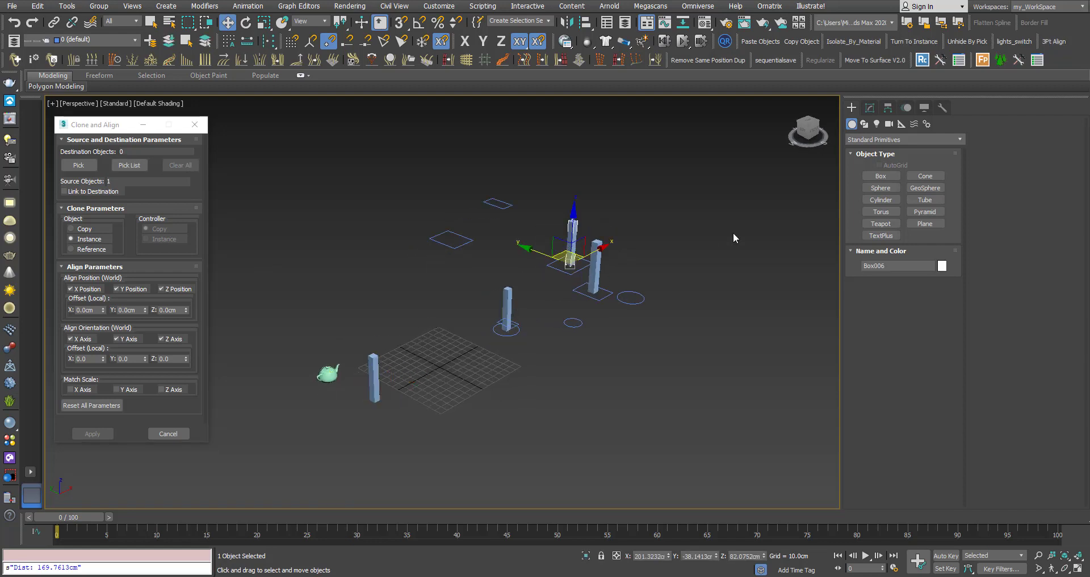
click(869, 107)
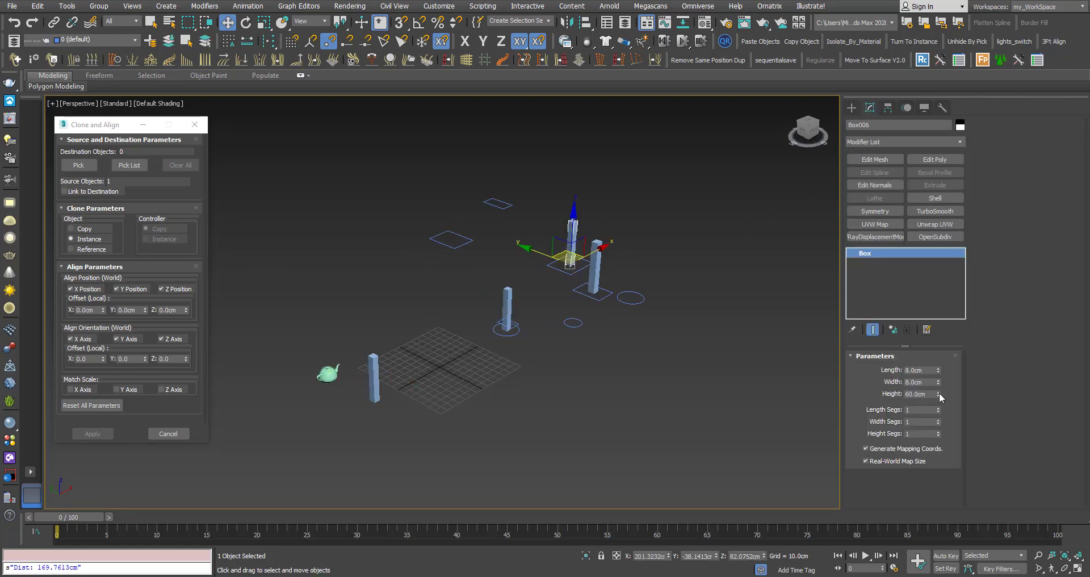
drag(938, 393, 948, 326)
drag(938, 382, 951, 257)
right_click(951, 258)
drag(938, 369, 942, 299)
right_click(942, 300)
middle_drag(510, 323, 505, 344)
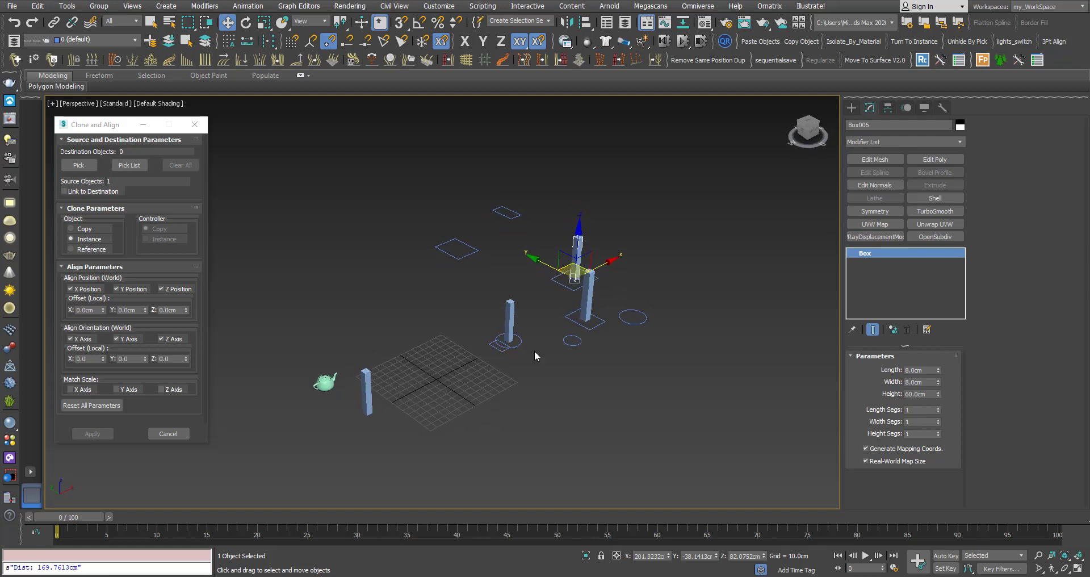
- Try moving Rectangle004, the rectangle beneath one box clone, along the X axis
click(596, 328)
drag(608, 305, 681, 252)
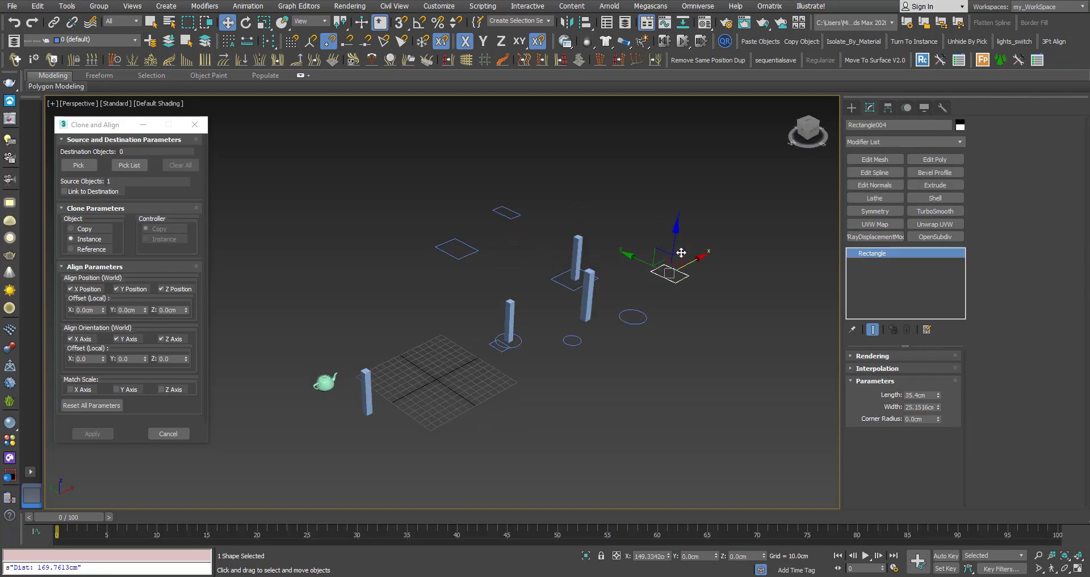
right_click(680, 252)
- Select the teapot as the source and pick the two empty rear rectangles as its clone destinations
mouse_move(523, 315)
alt+middle_down()
mouse_move(538, 308)
mouse_move(528, 315)
alt+middle_up()
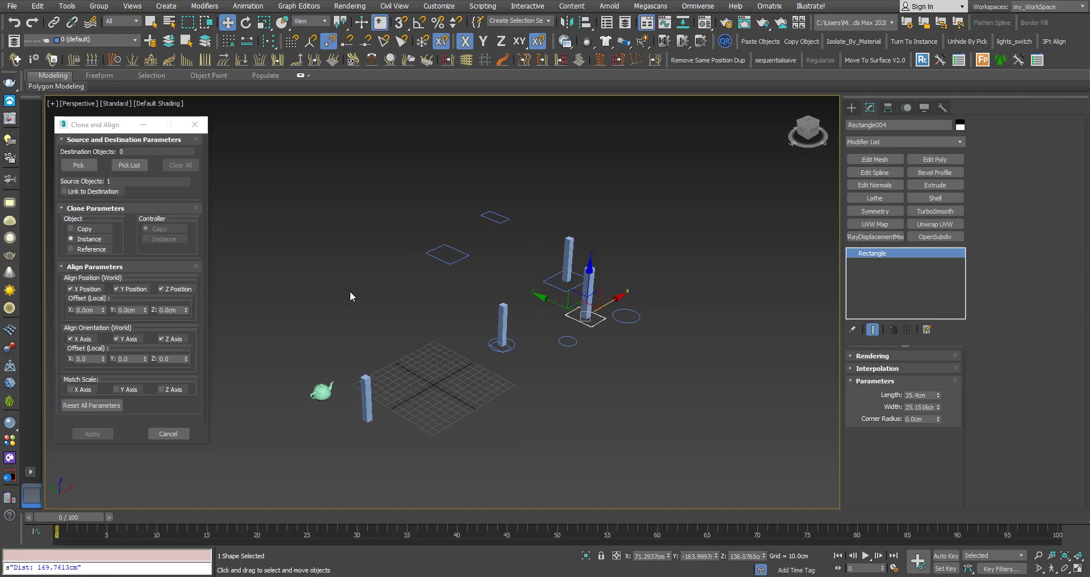
mouse_move(382, 299)
alt+middle_down()
mouse_move(397, 292)
mouse_move(389, 303)
alt+middle_up()
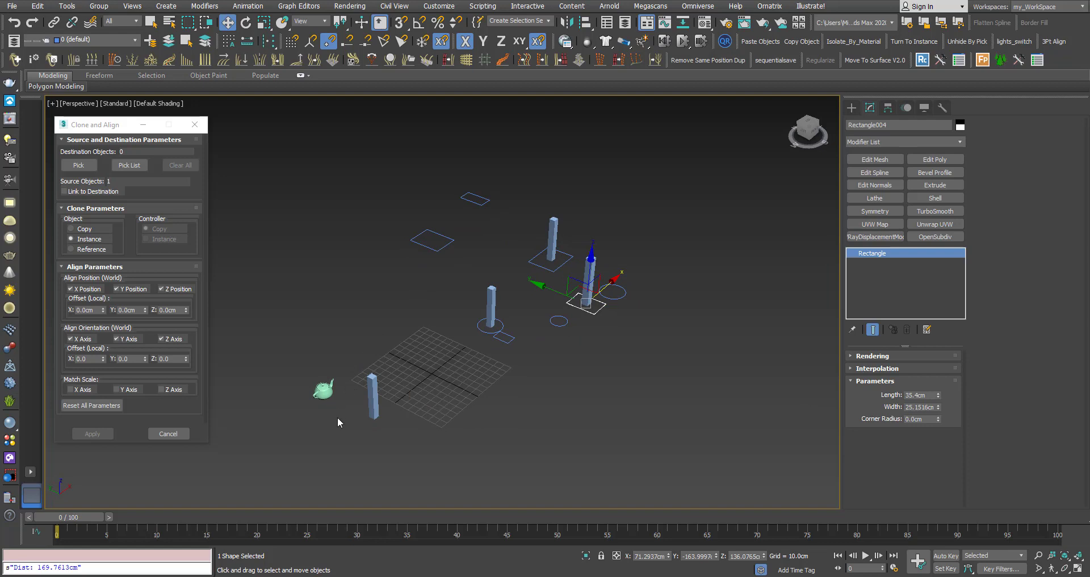
click(323, 396)
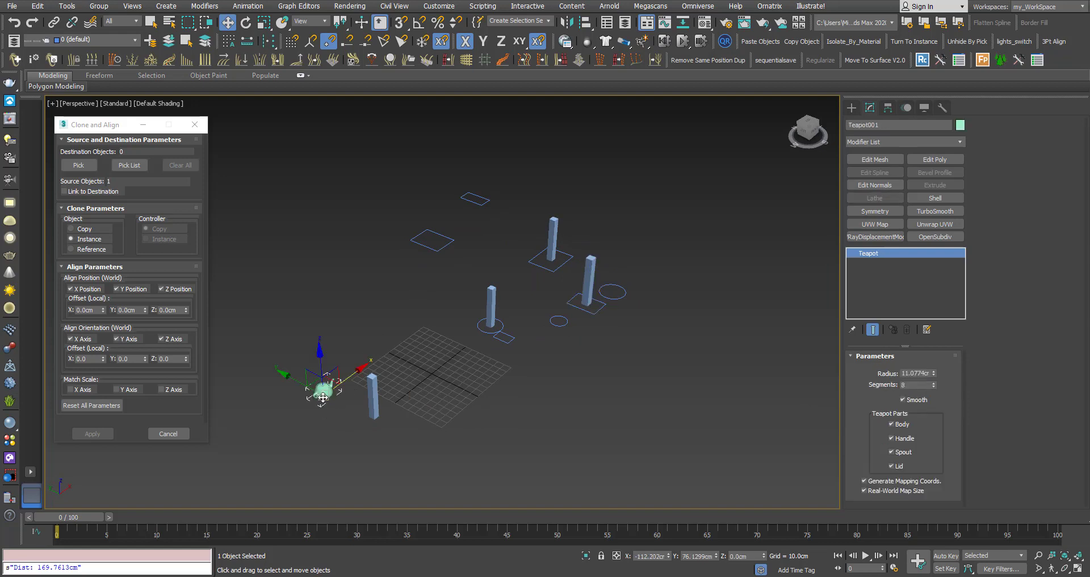
click(81, 166)
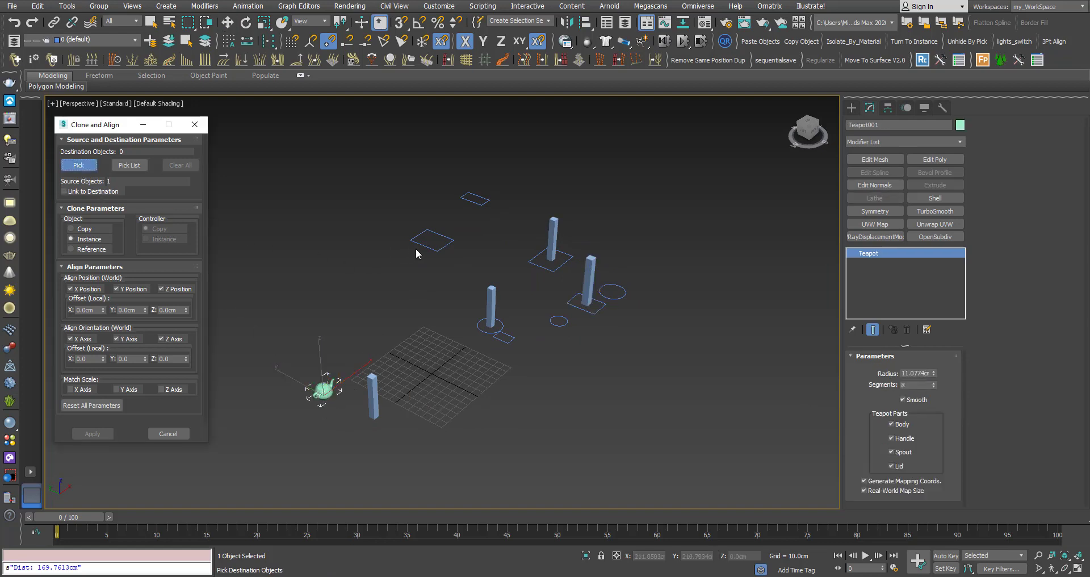
click(431, 240)
click(475, 200)
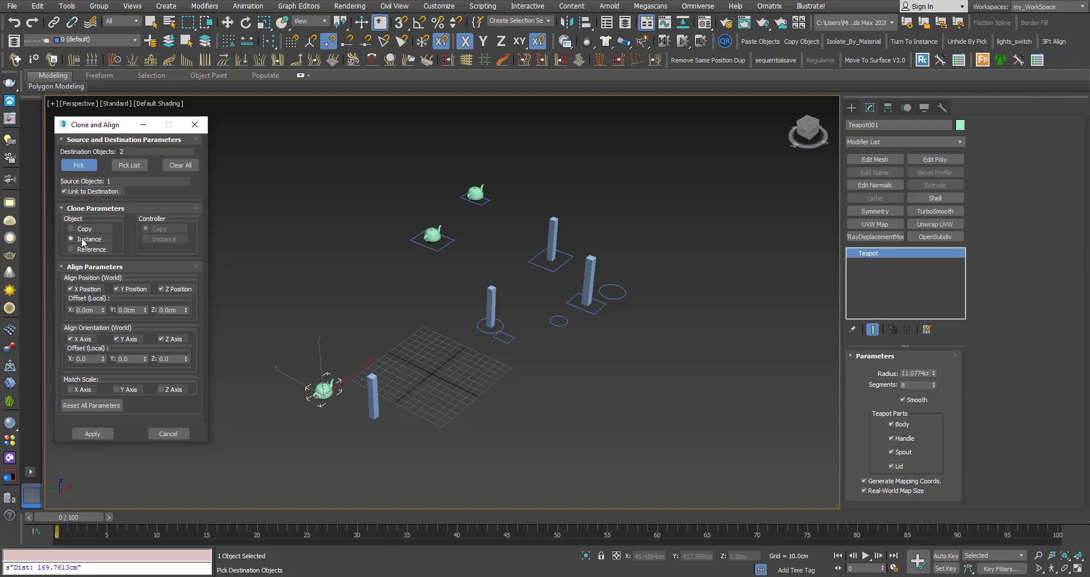
- Apply the linked instance clones of the teapot, and try moving the rectangle beneath one teapot clone along the X axis
click(92, 434)
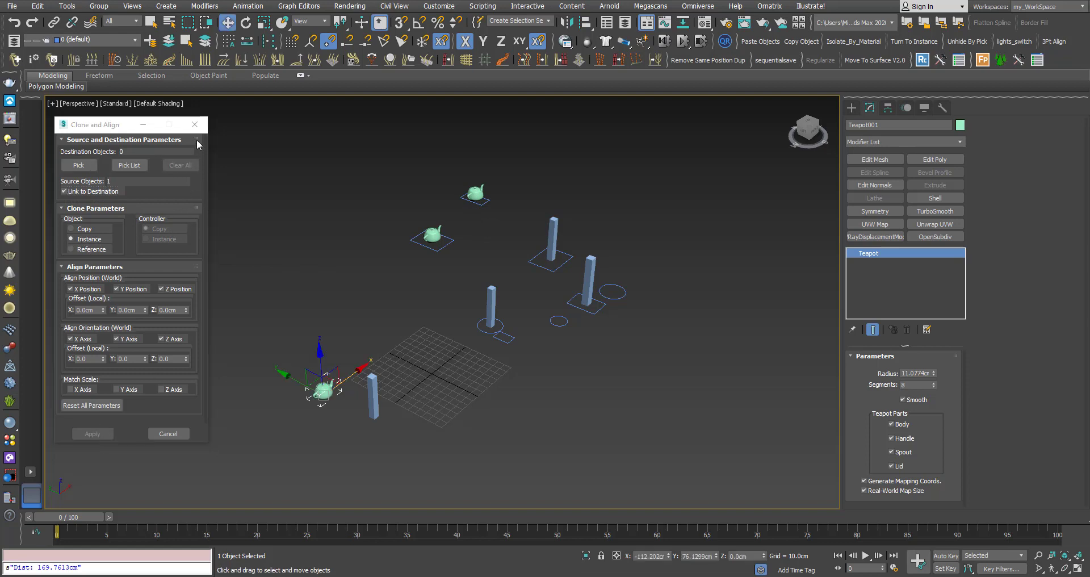
alt+middle_drag(326, 264, 431, 279)
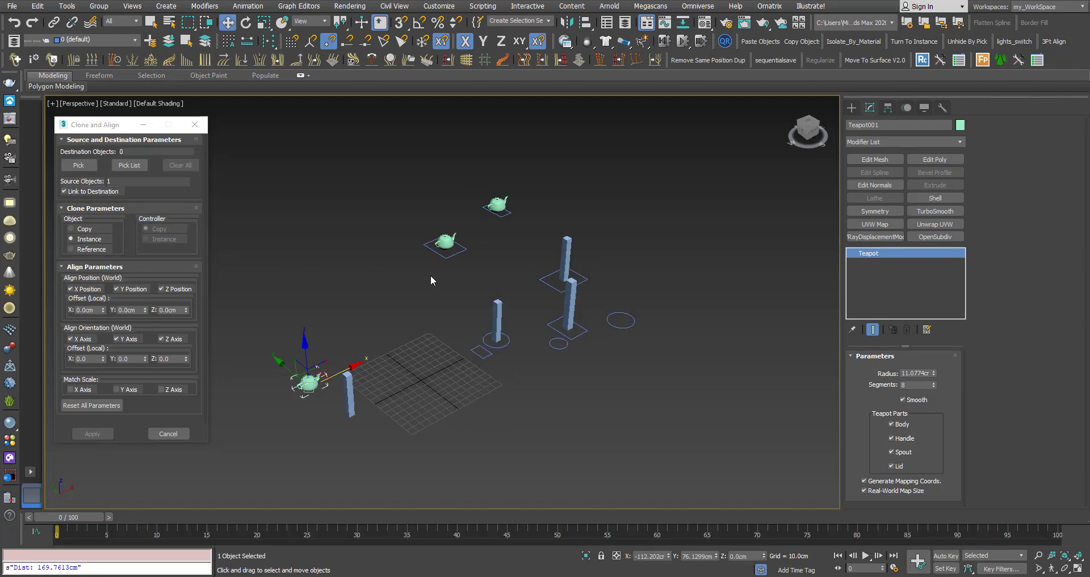
click(452, 255)
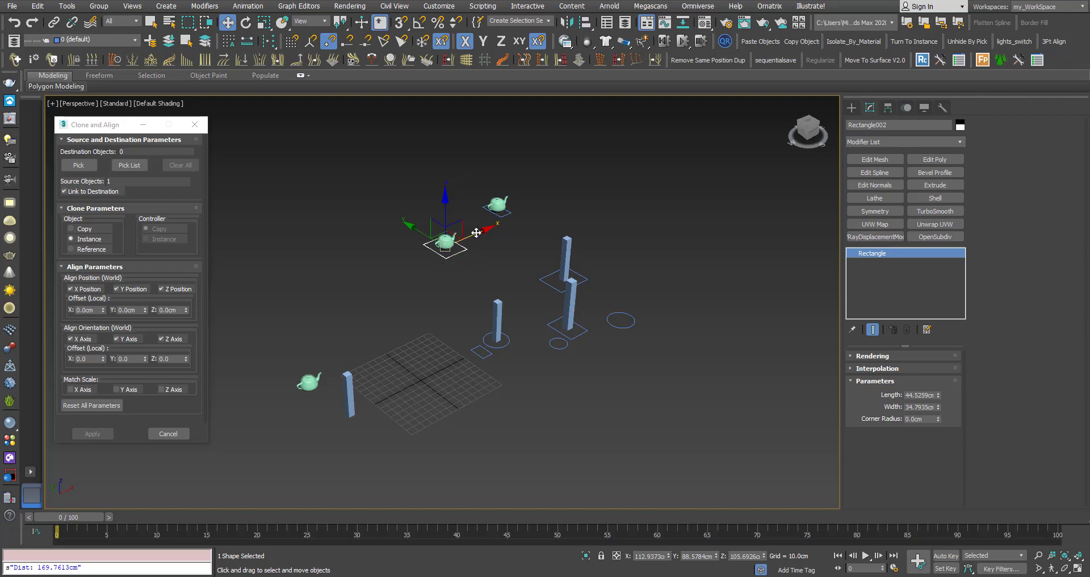
drag(476, 233, 365, 278)
right_click(365, 278)
mouse_move(448, 251)
alt+middle_down()
mouse_move(477, 232)
mouse_move(409, 275)
mouse_move(423, 272)
mouse_move(432, 247)
alt+middle_up()
alt+middle_drag(432, 247, 429, 242)
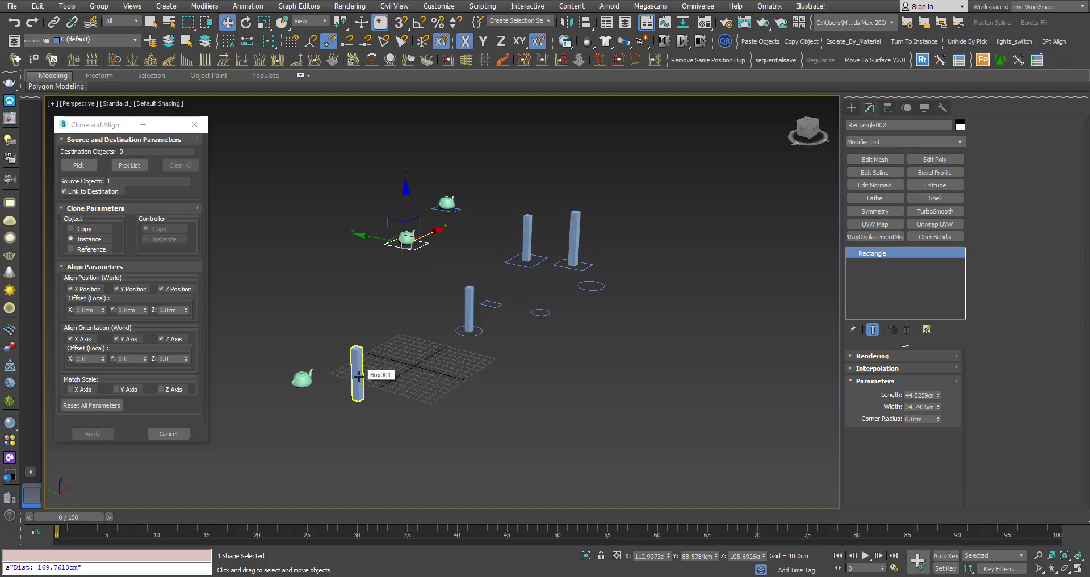
- Examine the pivot points of the source box and of the circle beneath its nearest clone
middle_drag(359, 377, 366, 356)
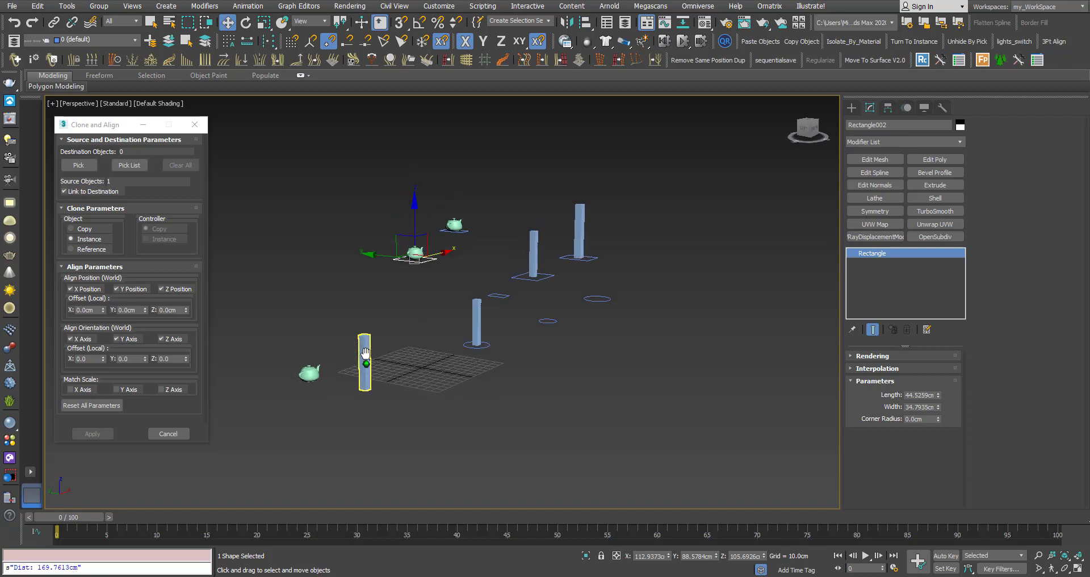
click(366, 384)
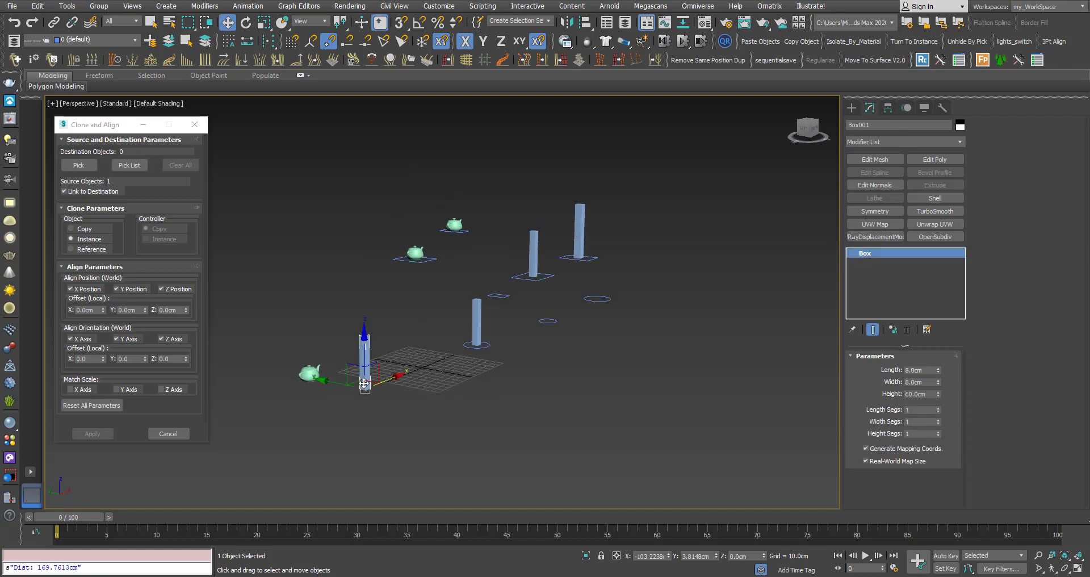
middle_drag(387, 344, 408, 312)
scroll(406, 318, up, 4)
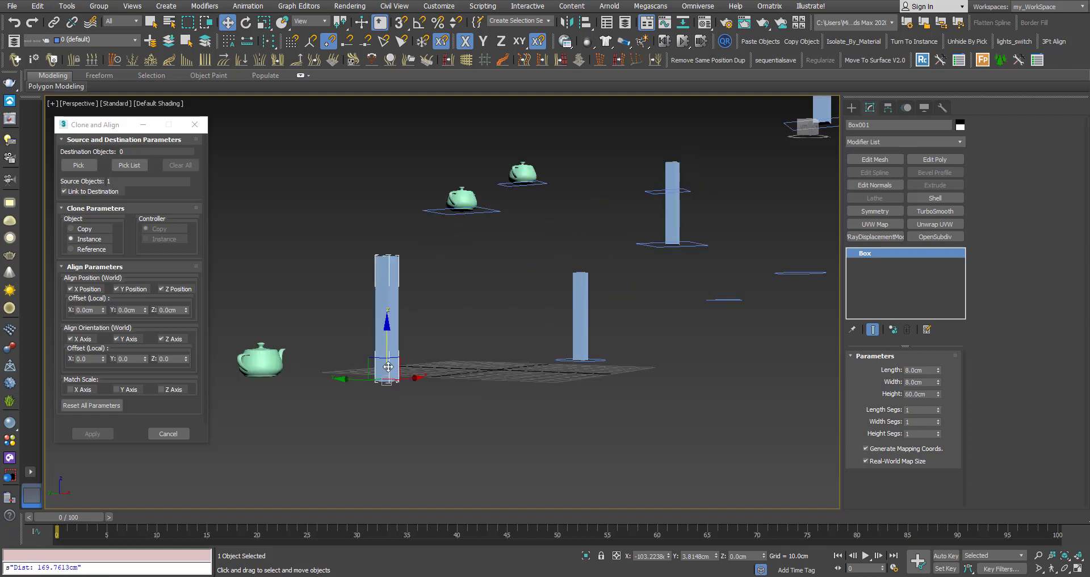
alt+middle_drag(389, 357, 403, 392)
click(587, 296)
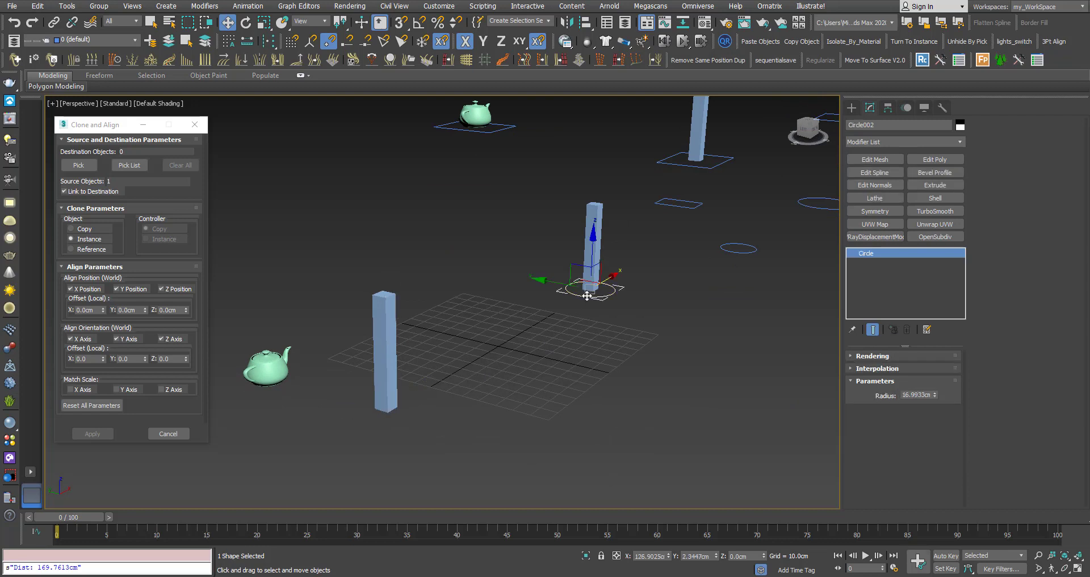
middle_drag(603, 299, 510, 310)
mouse_move(416, 322)
alt+middle_down()
mouse_move(441, 321)
mouse_move(431, 319)
mouse_move(423, 351)
mouse_move(379, 342)
mouse_move(429, 324)
alt+middle_up()
scroll(404, 318, down, 3)
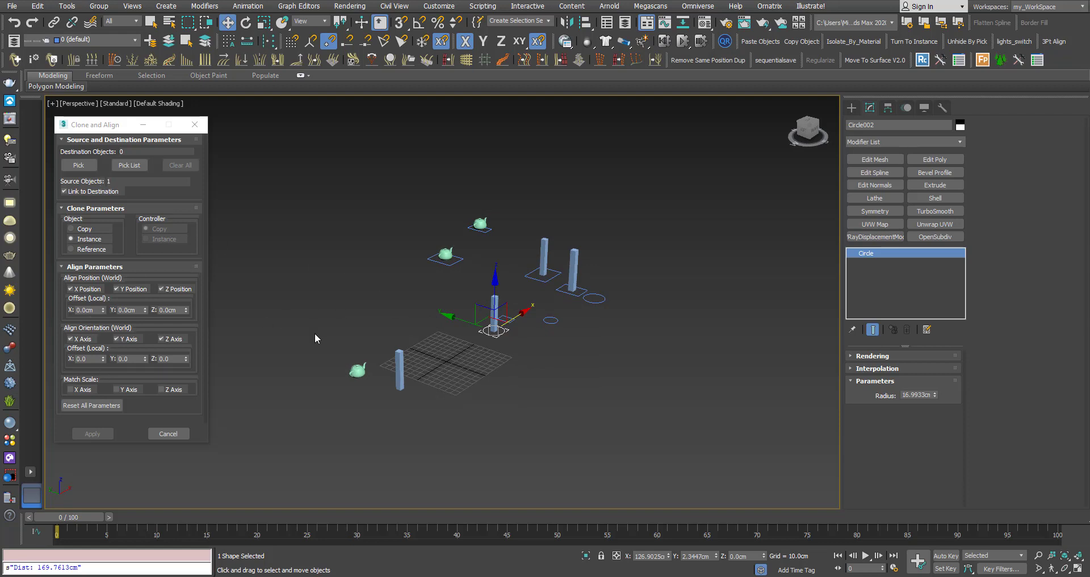
- Restore the held scene state with Fetch
click(37, 5)
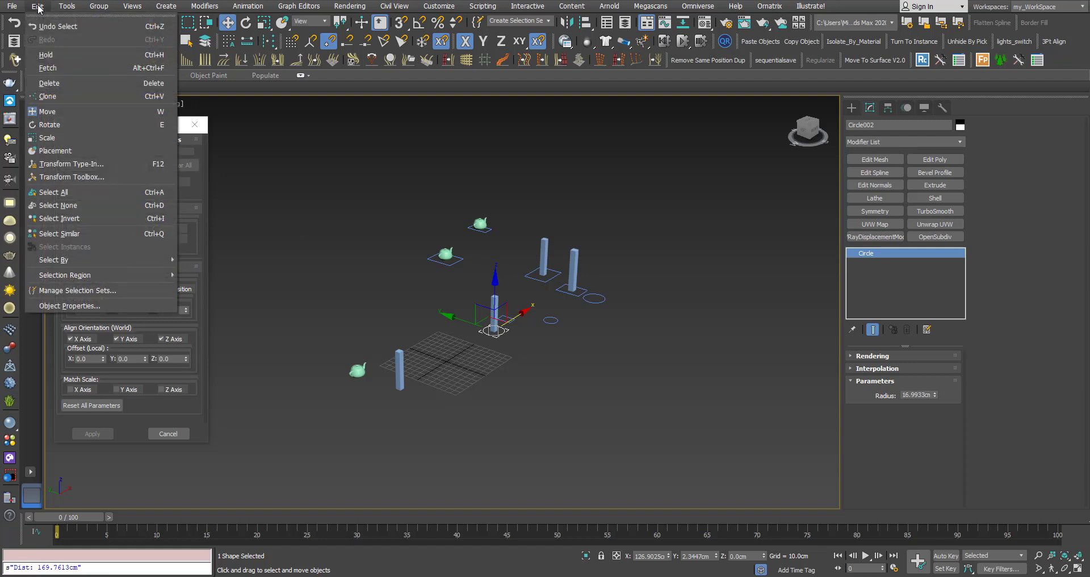
click(51, 66)
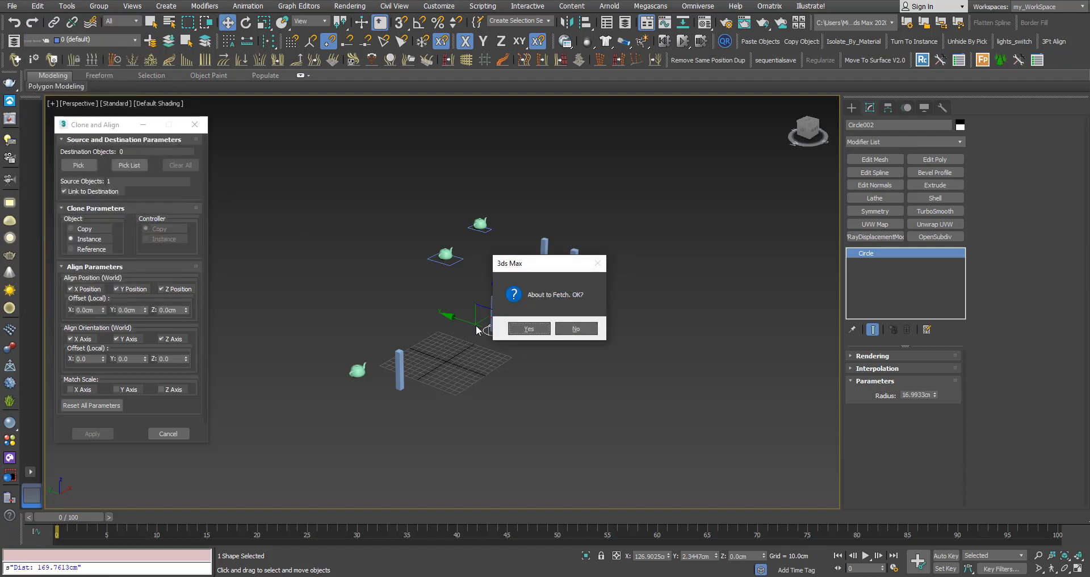
click(522, 325)
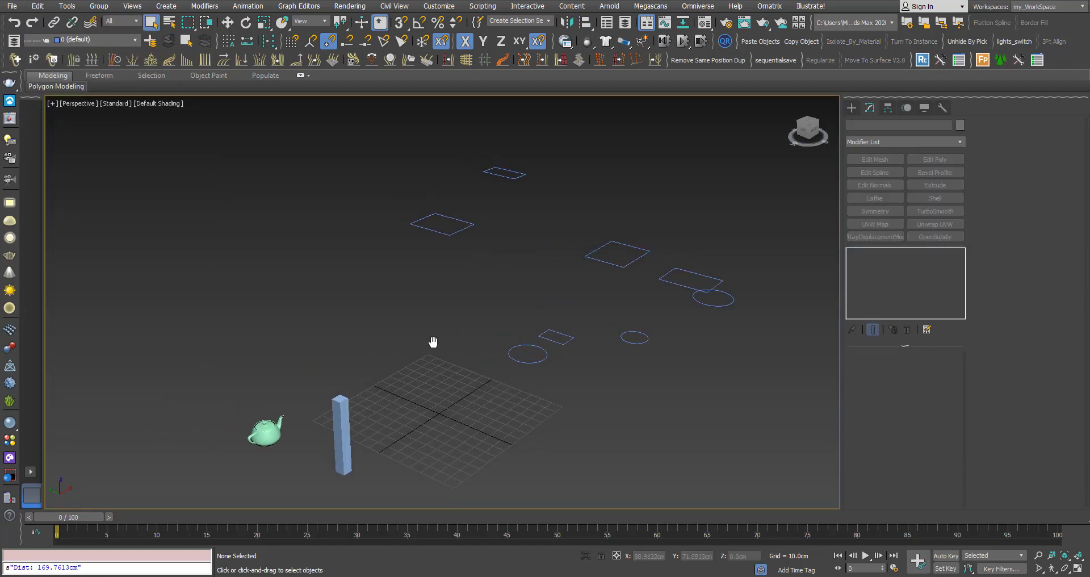
- Start Clone and Align with the box as source, and pick the circle nearest the grid and two large rectangles as destinations
click(274, 49)
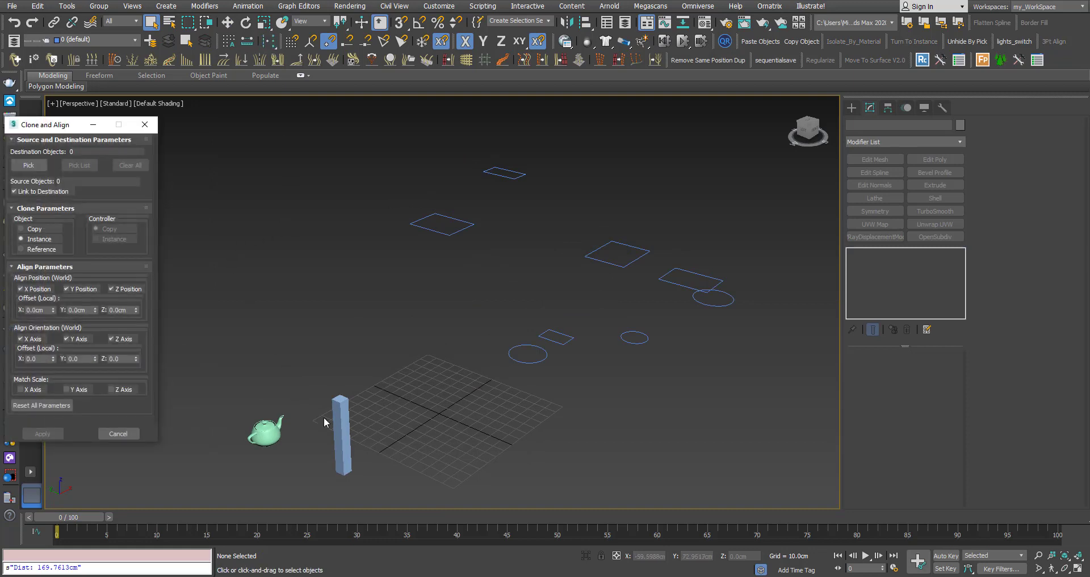
click(343, 437)
drag(68, 124, 118, 110)
scroll(376, 314, down, 2)
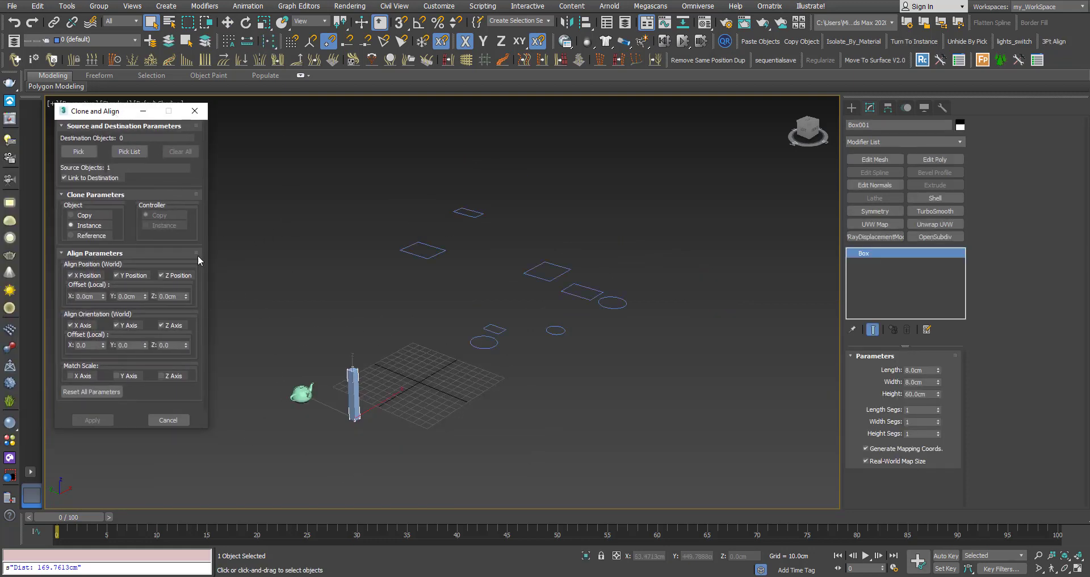
click(83, 151)
click(474, 346)
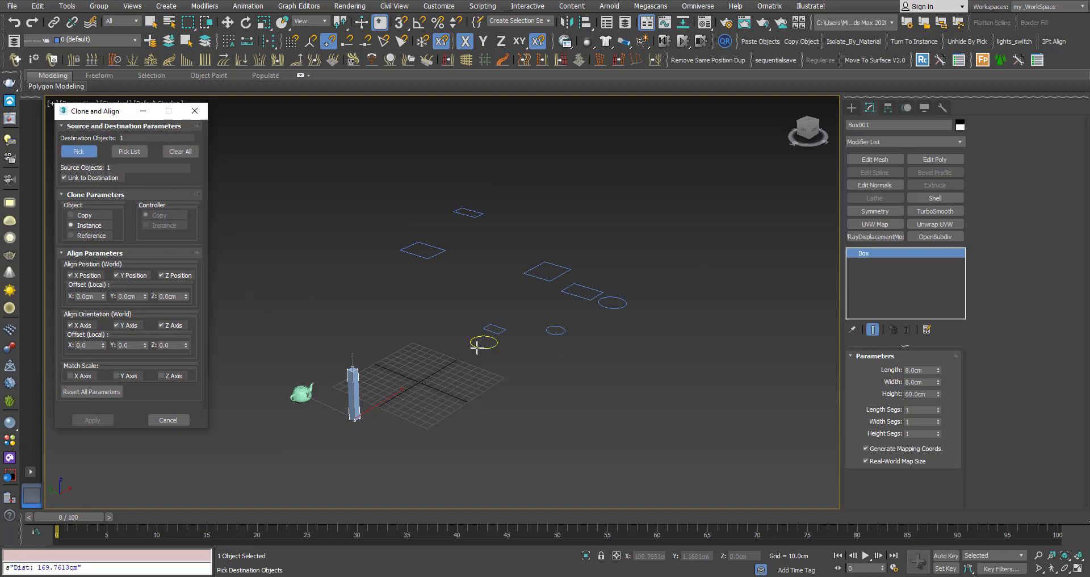
click(536, 277)
click(422, 253)
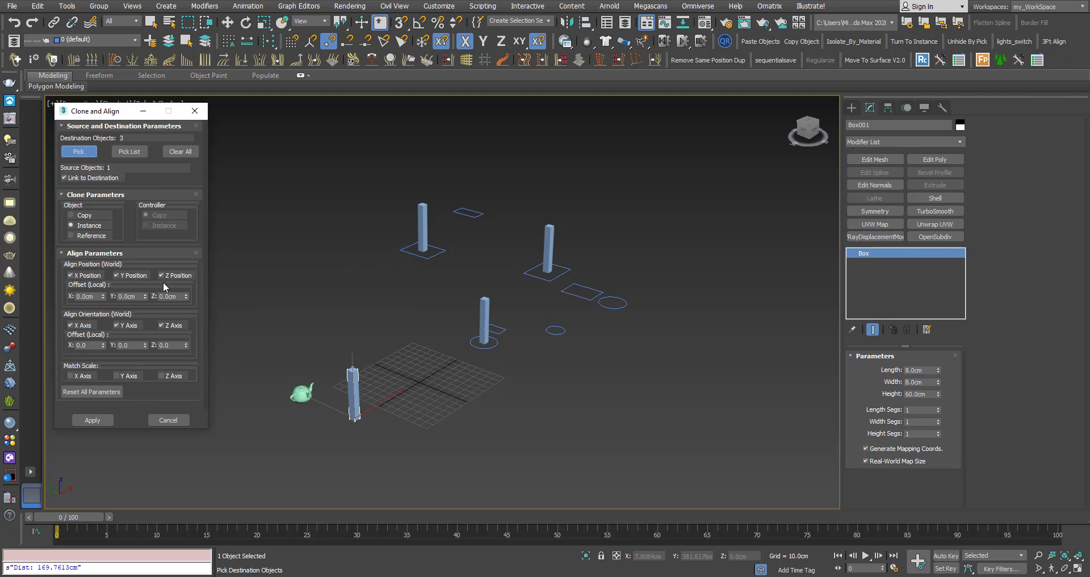
- Try turning off Z Position alignment, inspecting the box clones in the Top and perspective views before restoring it
alt+middle_drag(503, 309, 428, 272)
click(92, 420)
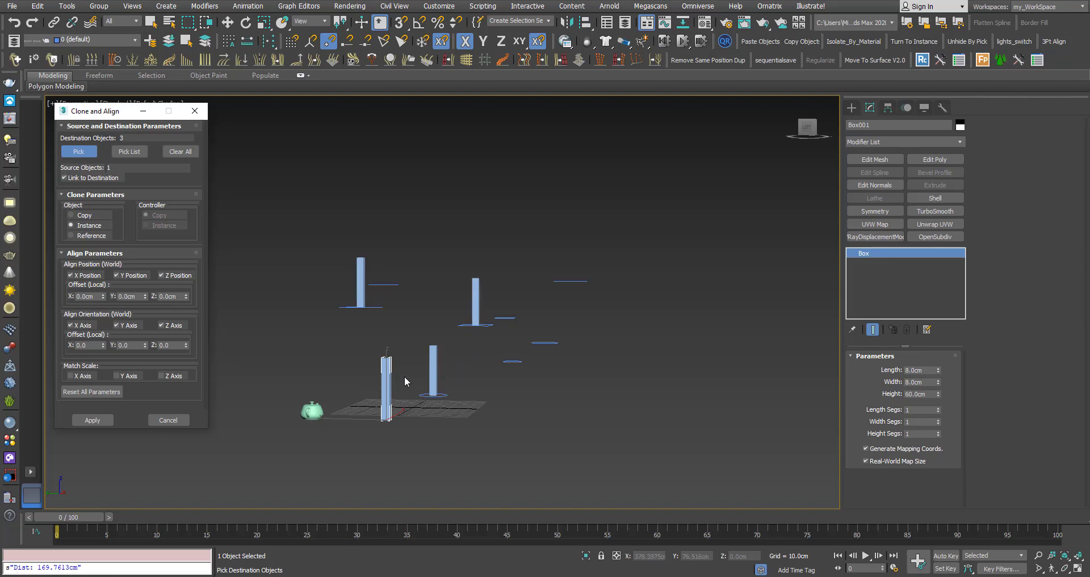
click(161, 275)
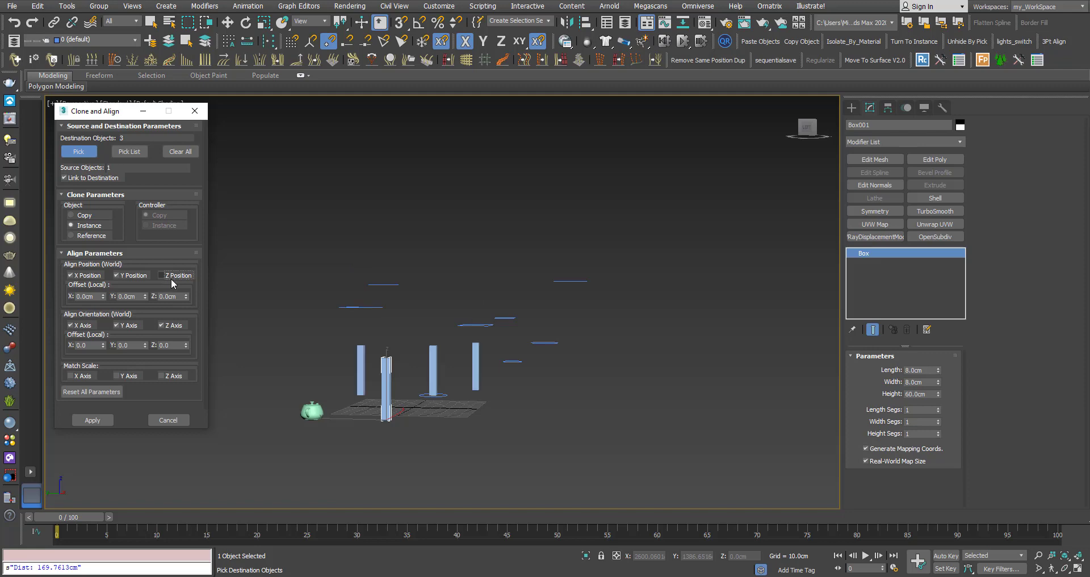
alt+middle_drag(410, 335, 435, 380)
key(t)
scroll(406, 352, down, 3)
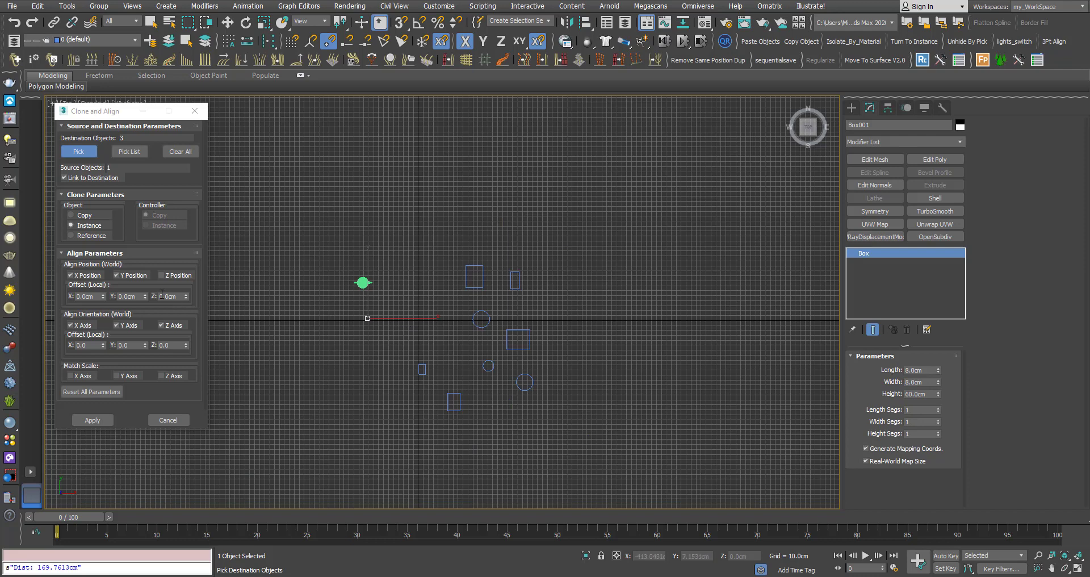
drag(96, 114, 91, 105)
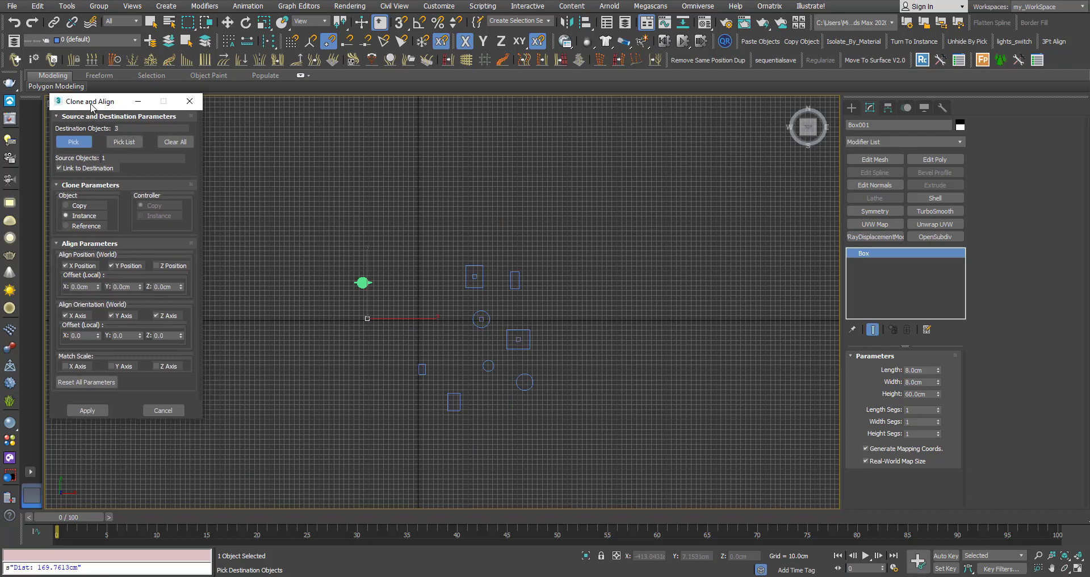
scroll(408, 295, up, 5)
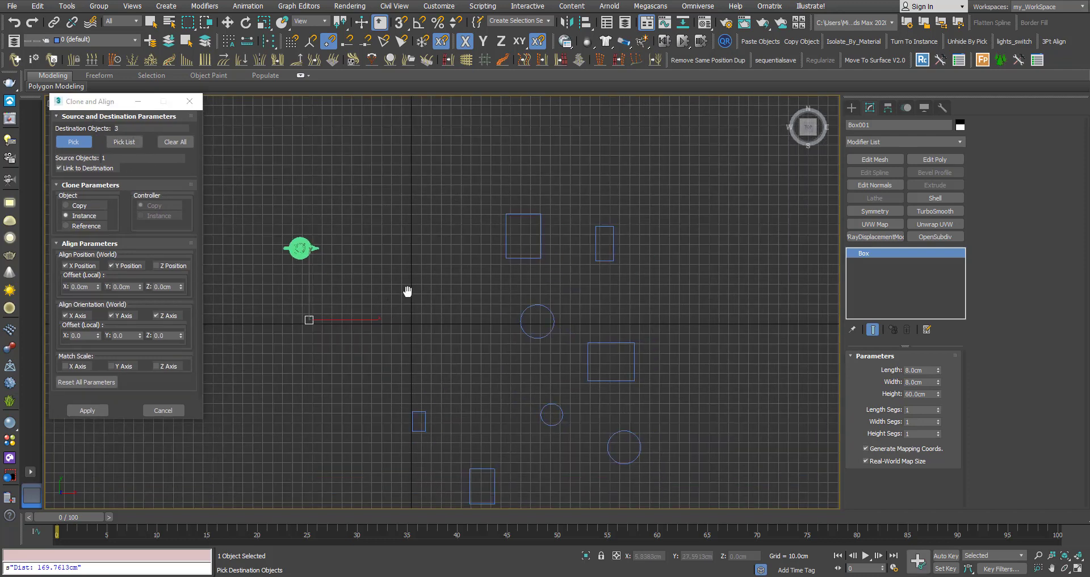
middle_drag(461, 295, 507, 303)
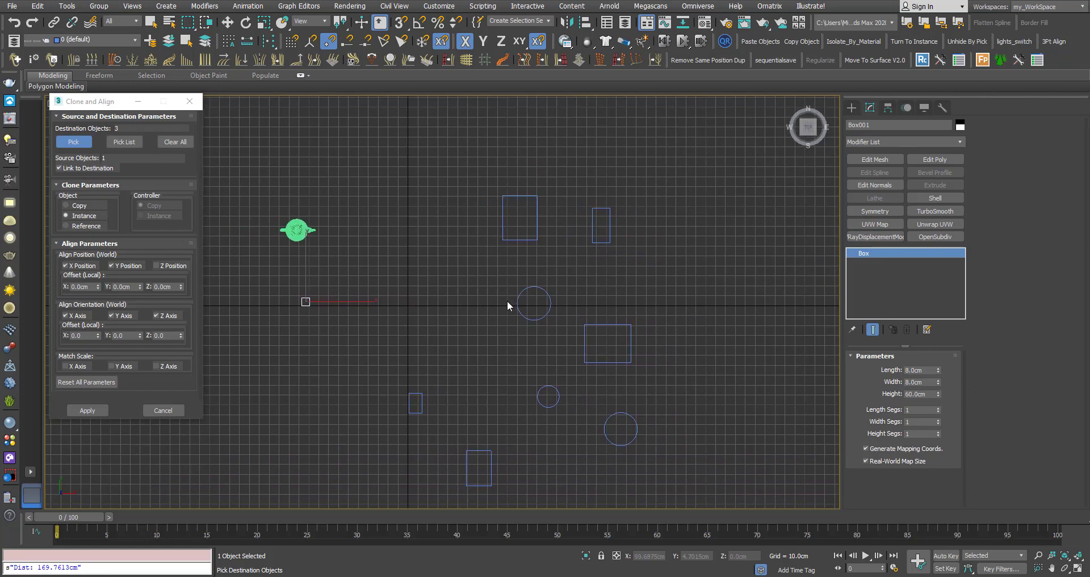
click(104, 105)
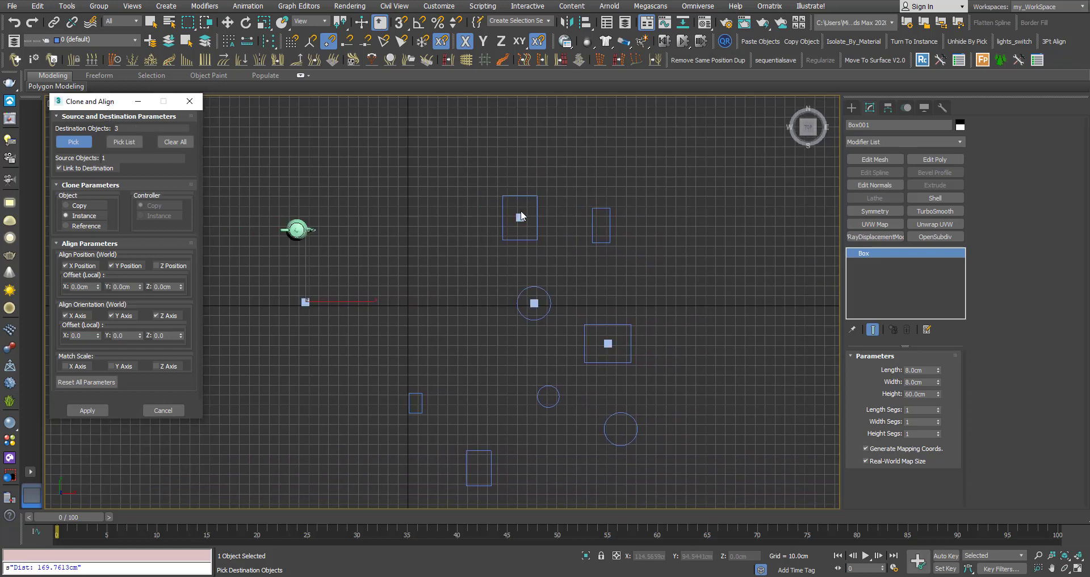
alt+middle_drag(467, 326, 427, 254)
click(88, 112)
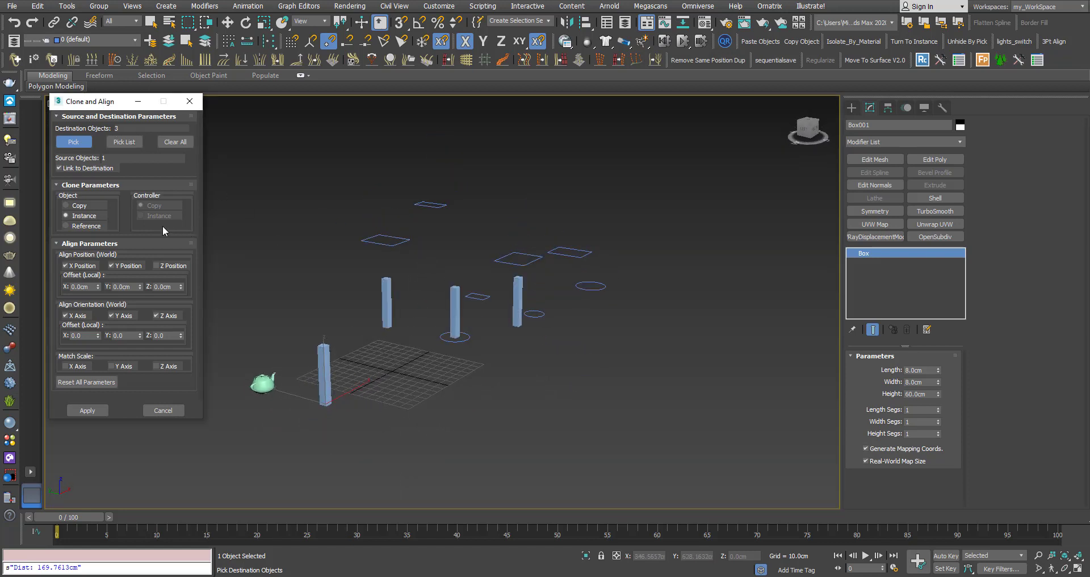
click(154, 266)
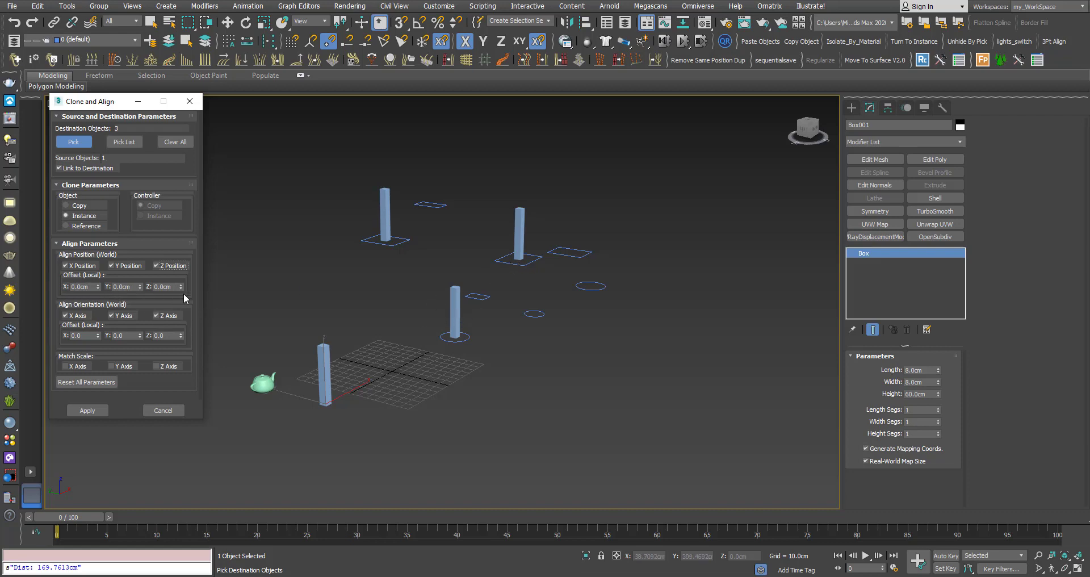
- Try local position offsets on the box clones, 20 cm along Z and a freehand amount along Y, resetting each
drag(182, 287, 180, 275)
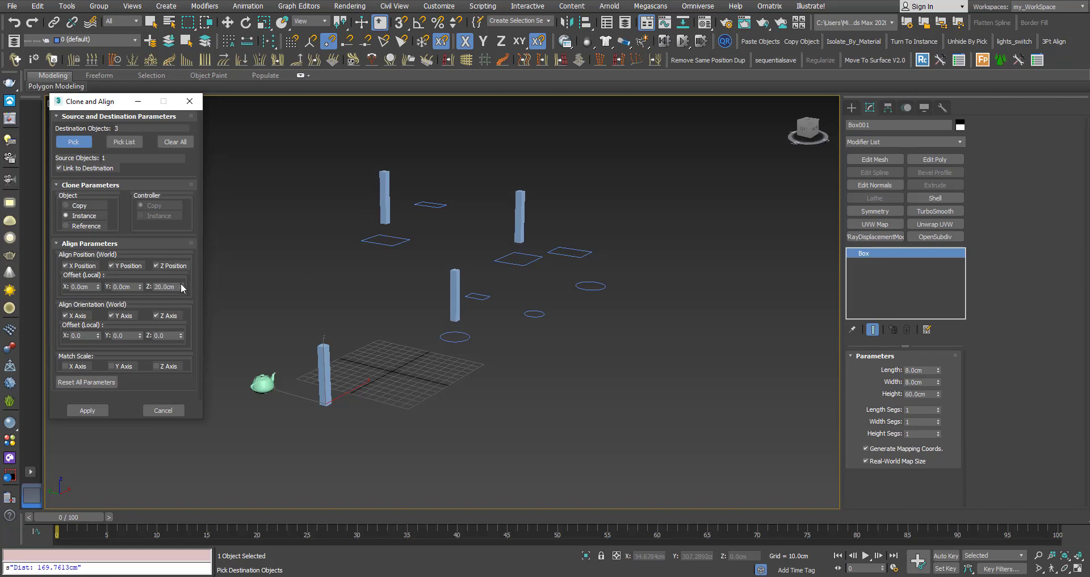
right_click(181, 288)
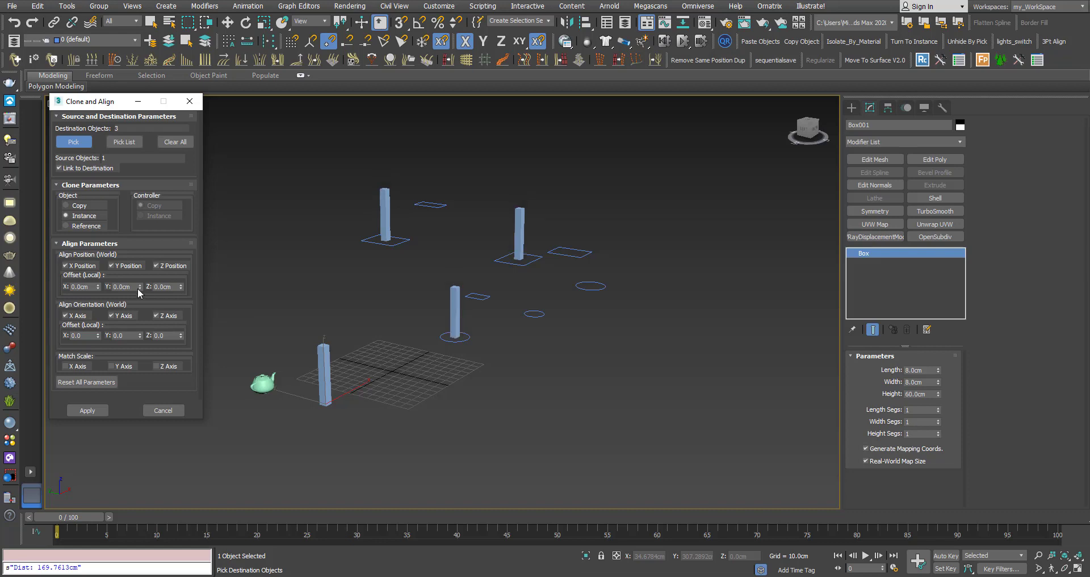
mouse_move(140, 288)
mouse_down()
mouse_move(141, 255)
mouse_move(179, 313)
mouse_up()
right_click(178, 314)
- Try local orientation offsets on the box clones about the Y and X axes, resetting each
mouse_move(185, 305)
mouse_down()
mouse_move(187, 454)
mouse_move(241, 524)
mouse_move(226, 404)
mouse_move(225, 67)
mouse_move(270, 282)
mouse_move(263, 176)
mouse_up()
right_click(262, 176)
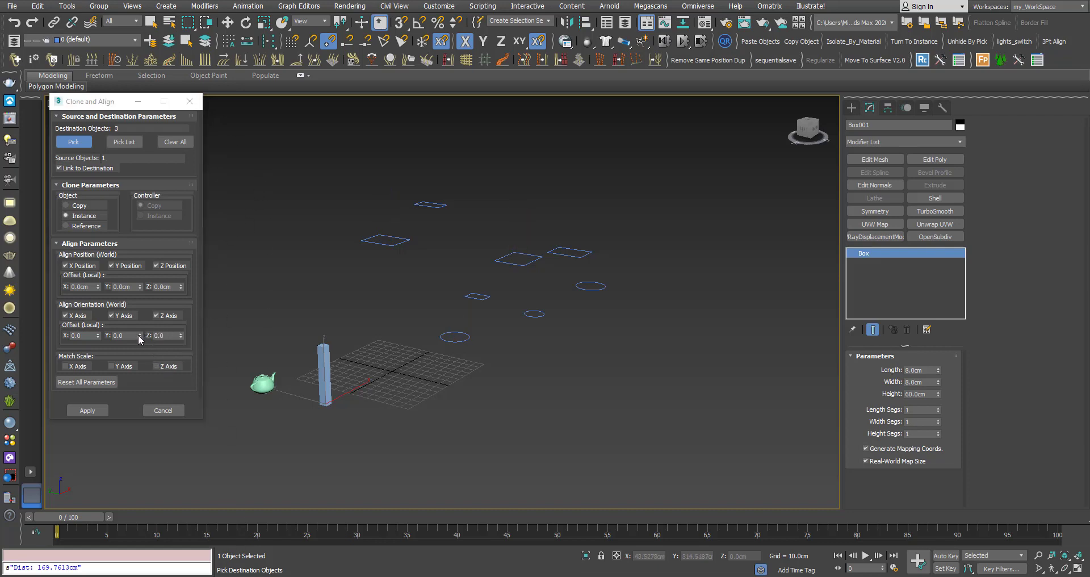
mouse_move(140, 335)
mouse_down()
mouse_move(151, 201)
mouse_move(129, 419)
mouse_up()
right_click(129, 419)
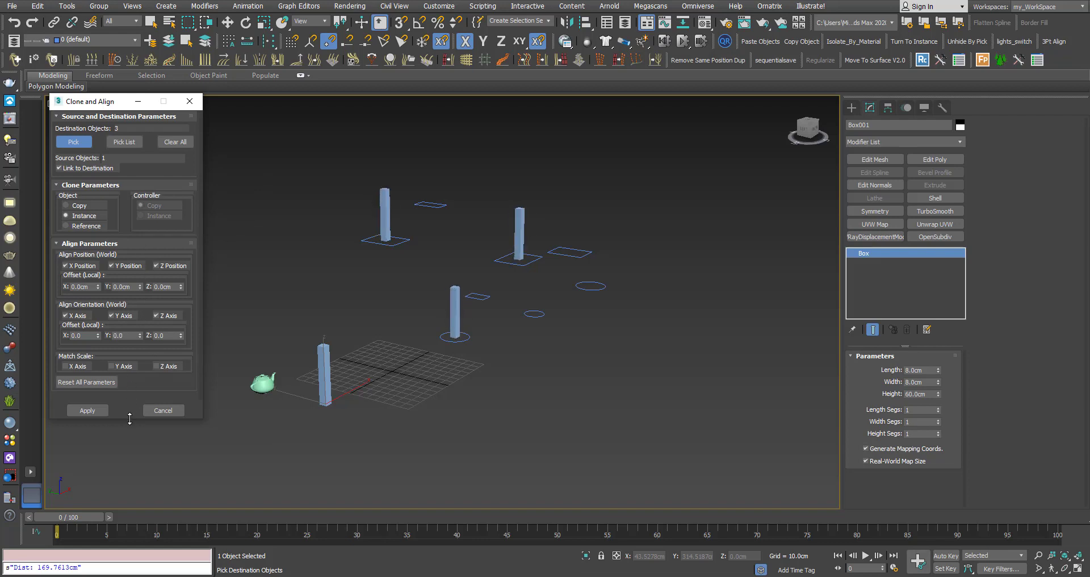
mouse_move(98, 336)
mouse_down()
mouse_move(138, 94)
mouse_move(133, 225)
mouse_up()
right_click(133, 225)
- Clear all destination objects and select the circle nearest the grid
middle_drag(486, 360, 455, 363)
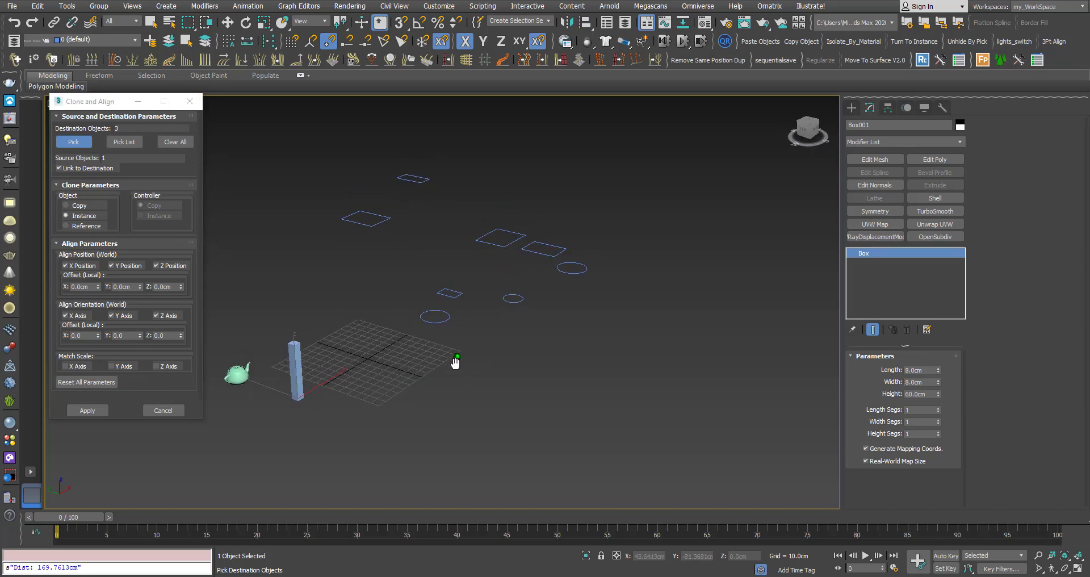
click(171, 142)
mouse_move(421, 287)
middle_down()
mouse_move(427, 343)
mouse_move(424, 319)
mouse_move(400, 299)
middle_up()
key(w)
click(437, 285)
- Scale the selected circle non-uniformly to 200 along its local Y axis with the Scale Transform Type-In
drag(257, 26, 264, 61)
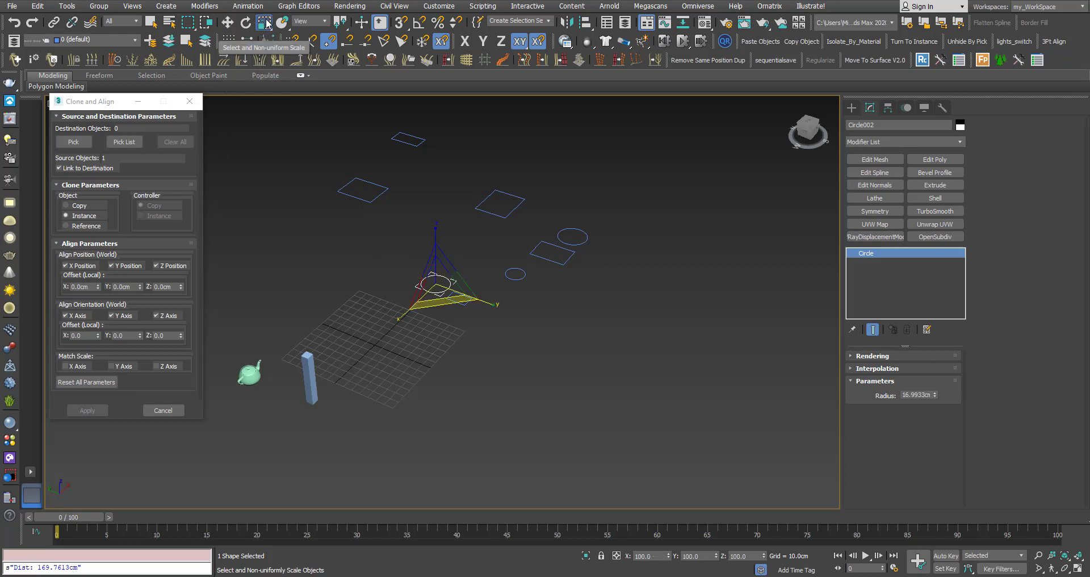
right_click(265, 24)
drag(139, 233, 638, 334)
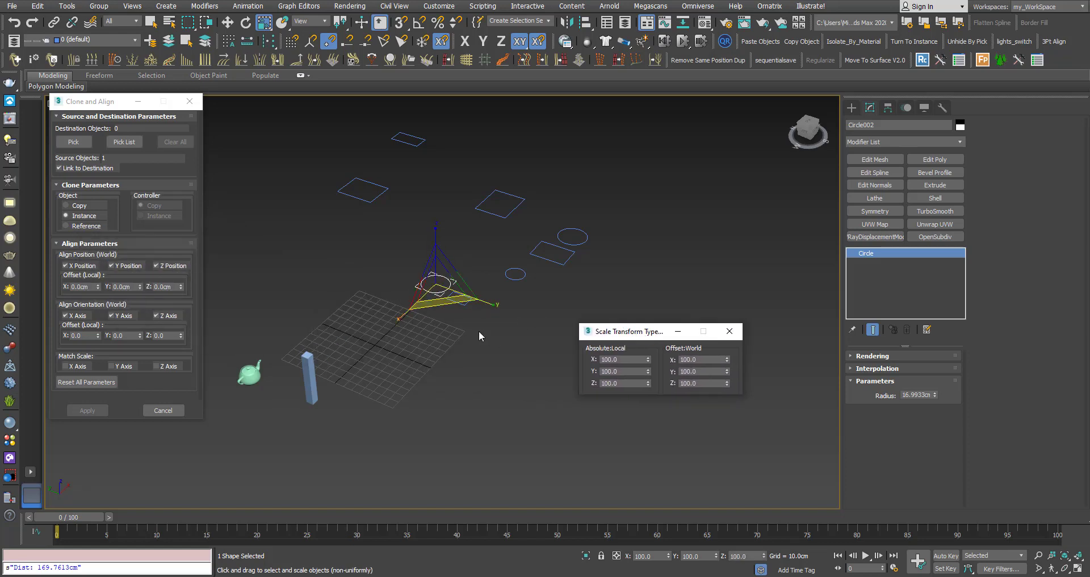
scroll(448, 280, up, 3)
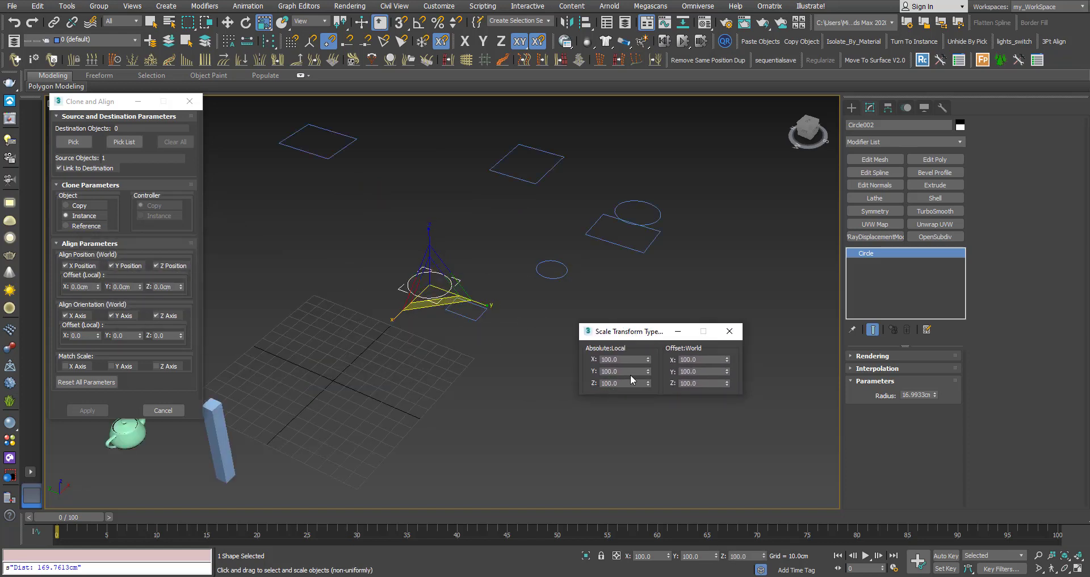
drag(630, 373, 573, 372)
text(200)
key(Return)
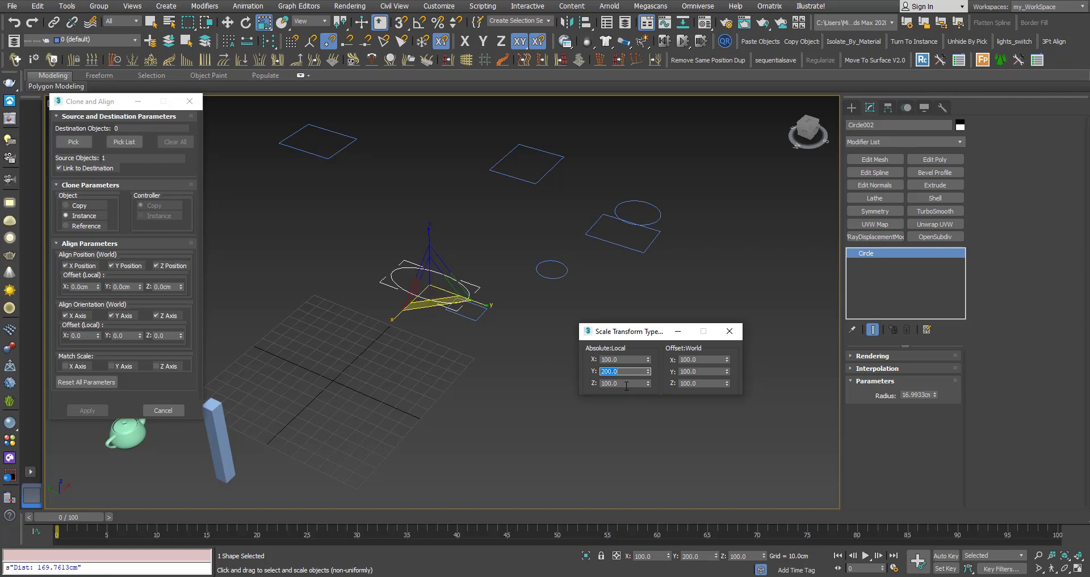
- Set the circle's absolute local X scale to 300 and close the Scale Transform Type-In
click(622, 359)
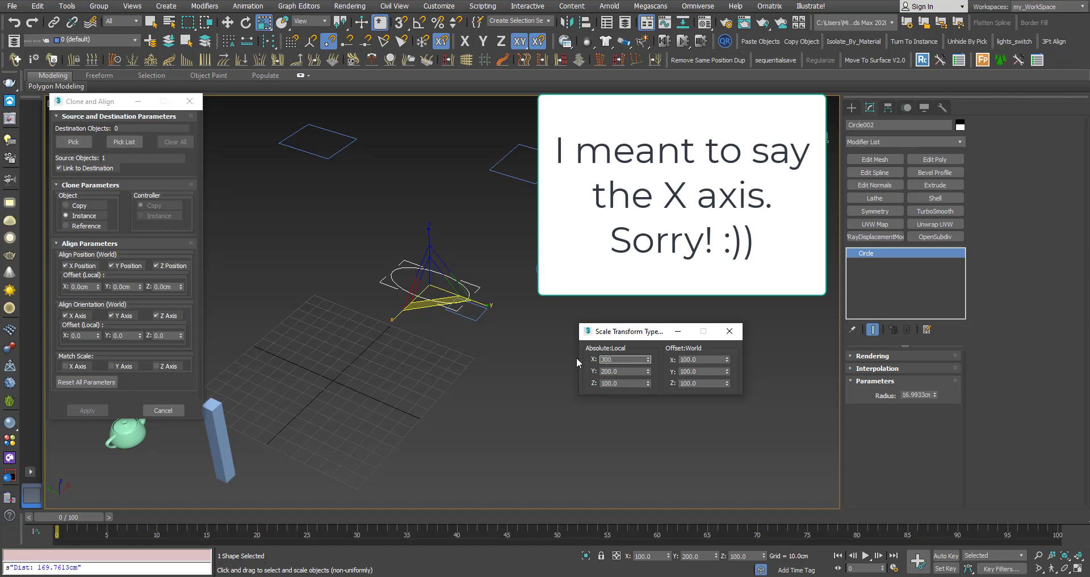
key(Return)
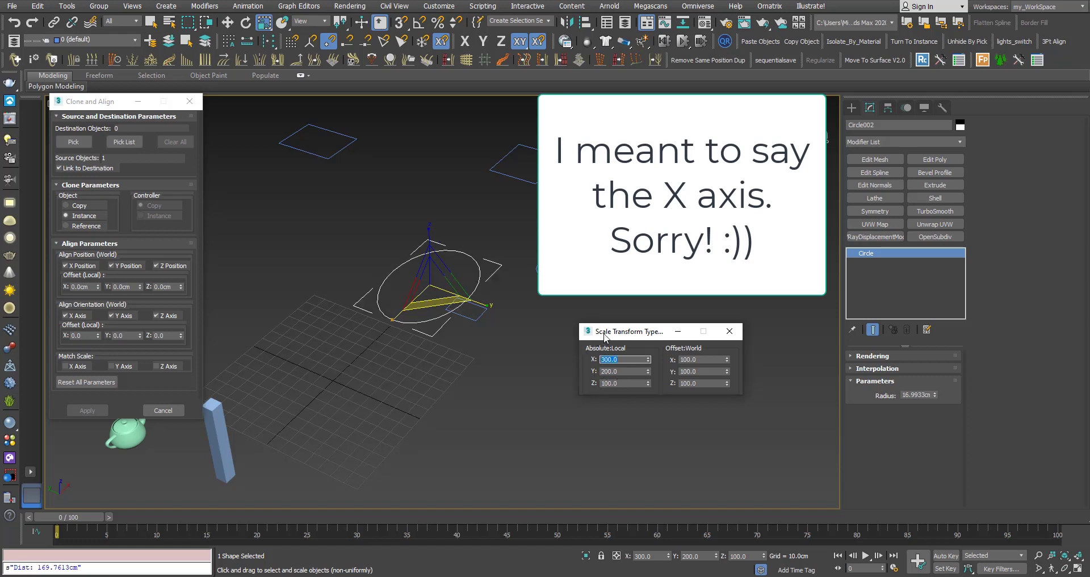
drag(620, 332, 631, 317)
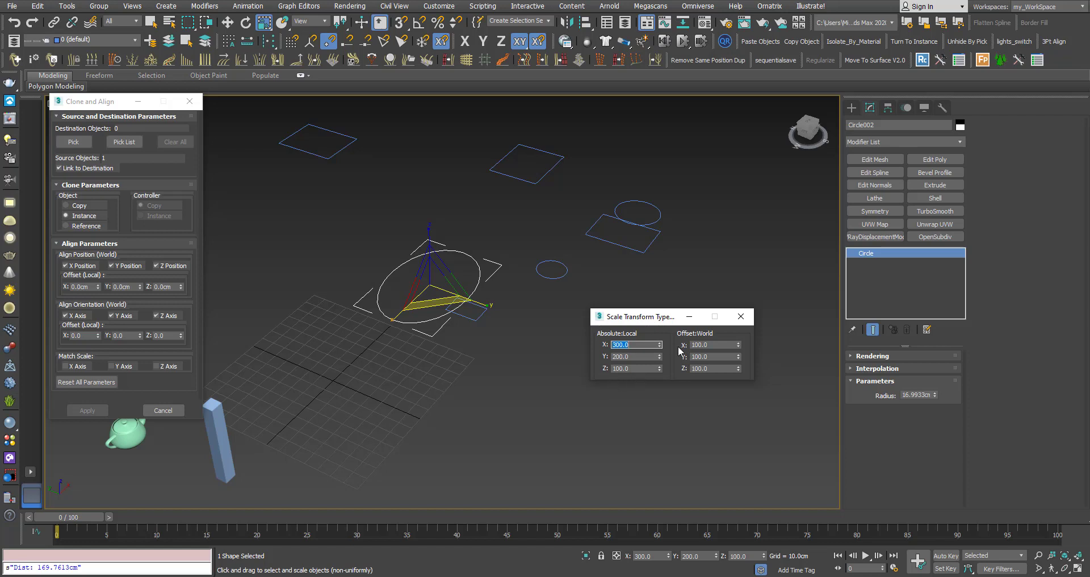
click(744, 318)
- Make the tall blue box the source object for Clone and Align instead of the scaled circle
middle_drag(457, 274, 472, 288)
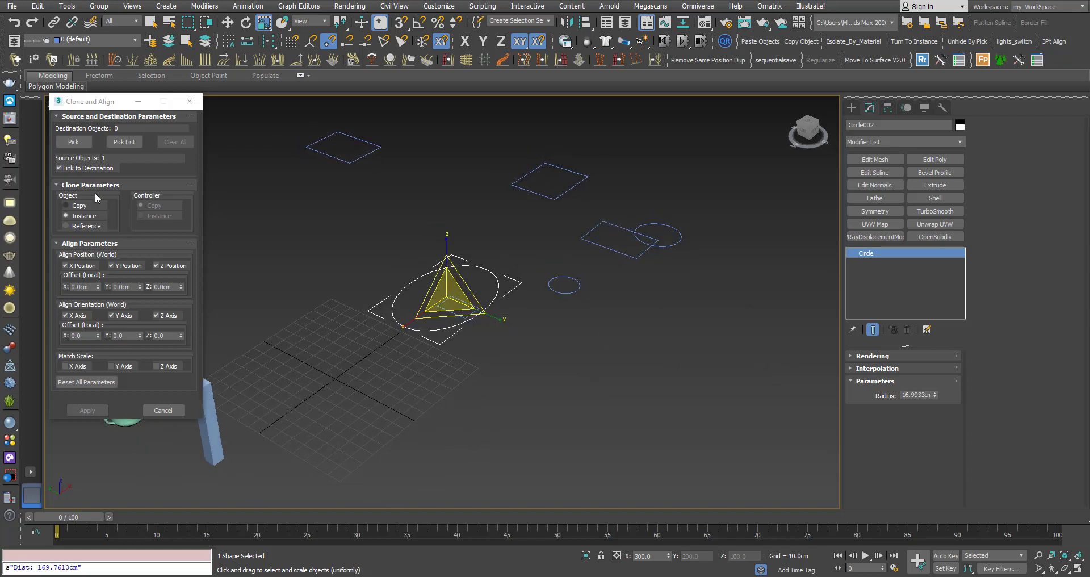
click(75, 143)
middle_drag(392, 332, 470, 328)
right_click(468, 330)
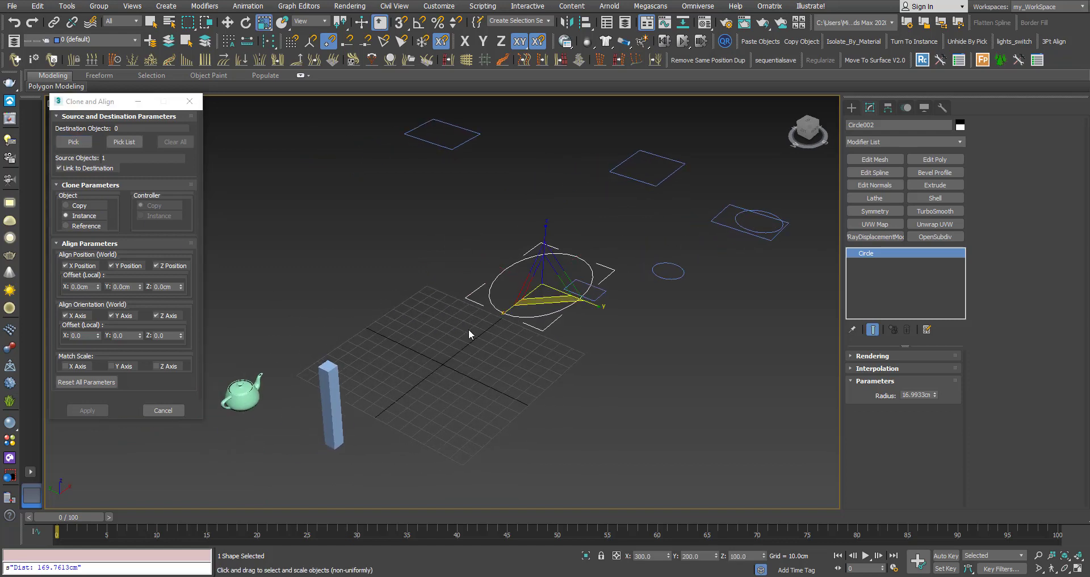
click(427, 354)
click(331, 404)
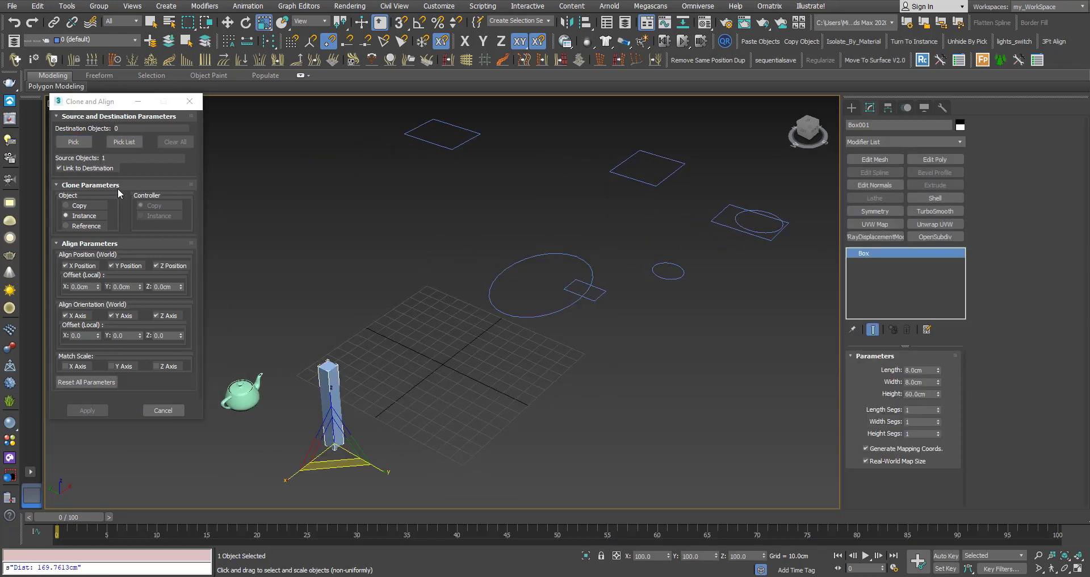
- Pick the scaled circle as the box's destination and turn on Match Scale for the X and Y axes
click(74, 142)
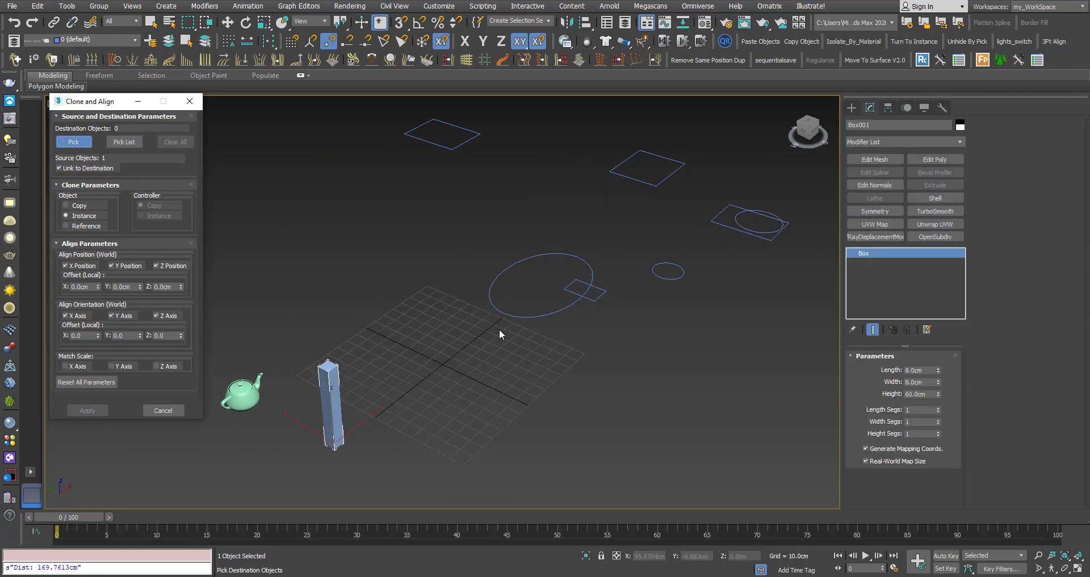
click(505, 312)
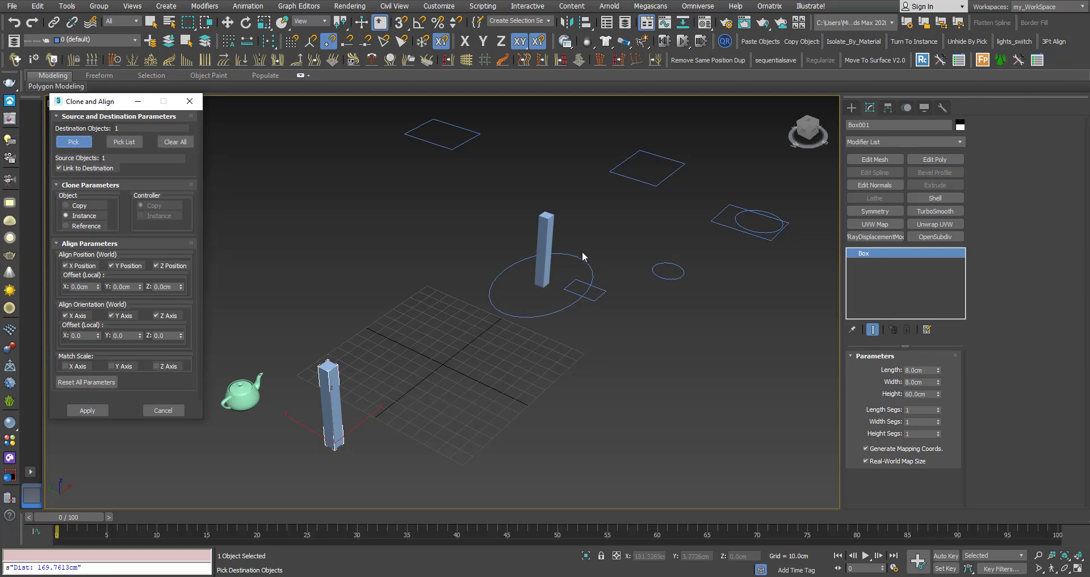
click(65, 366)
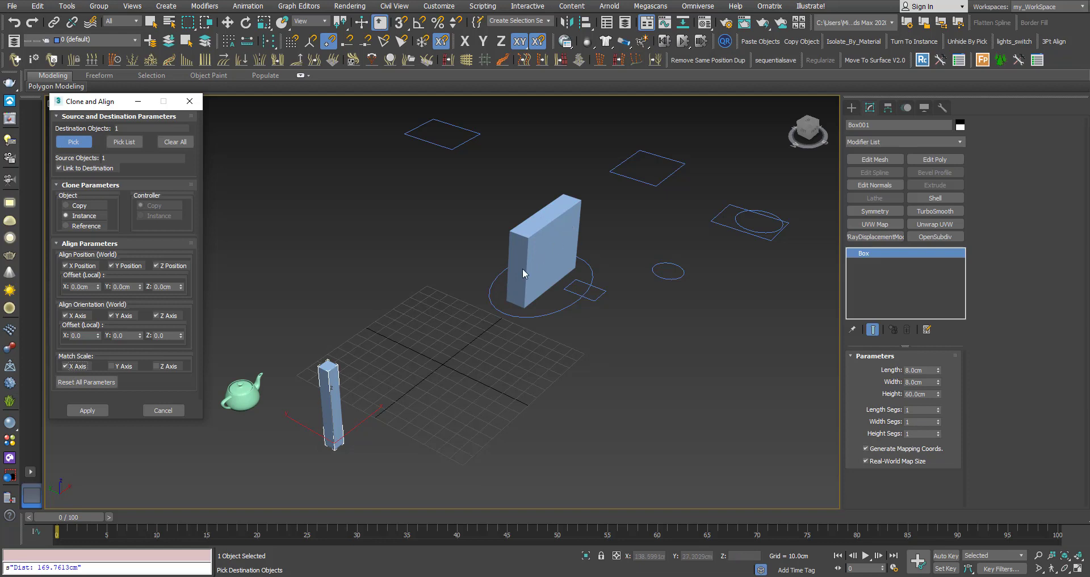
click(111, 366)
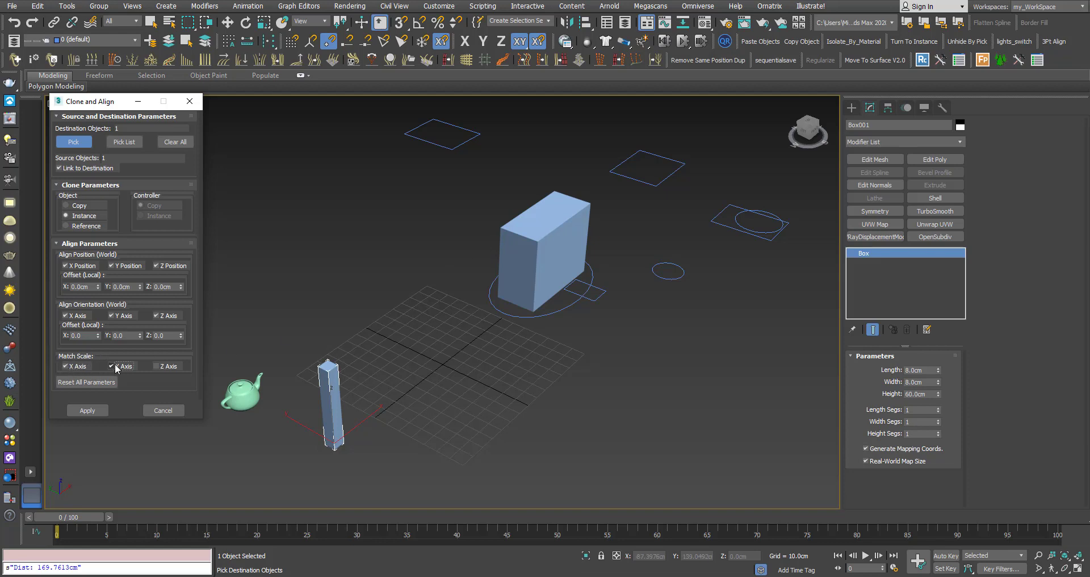
- Unhide the Boxes layer to bring the two yellow boxes into the scene
scroll(382, 350, down, 2)
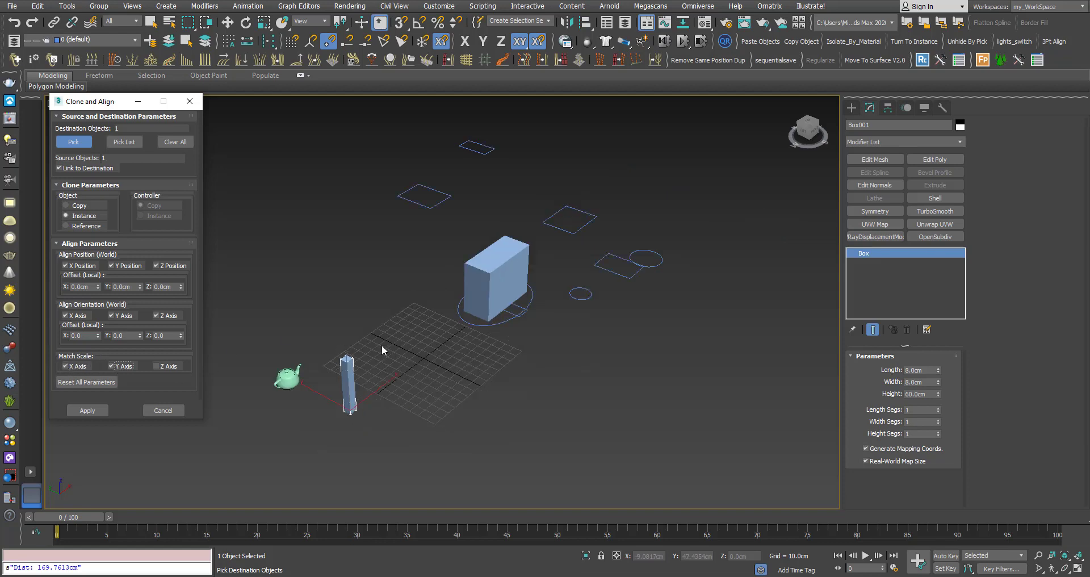
click(78, 39)
click(33, 63)
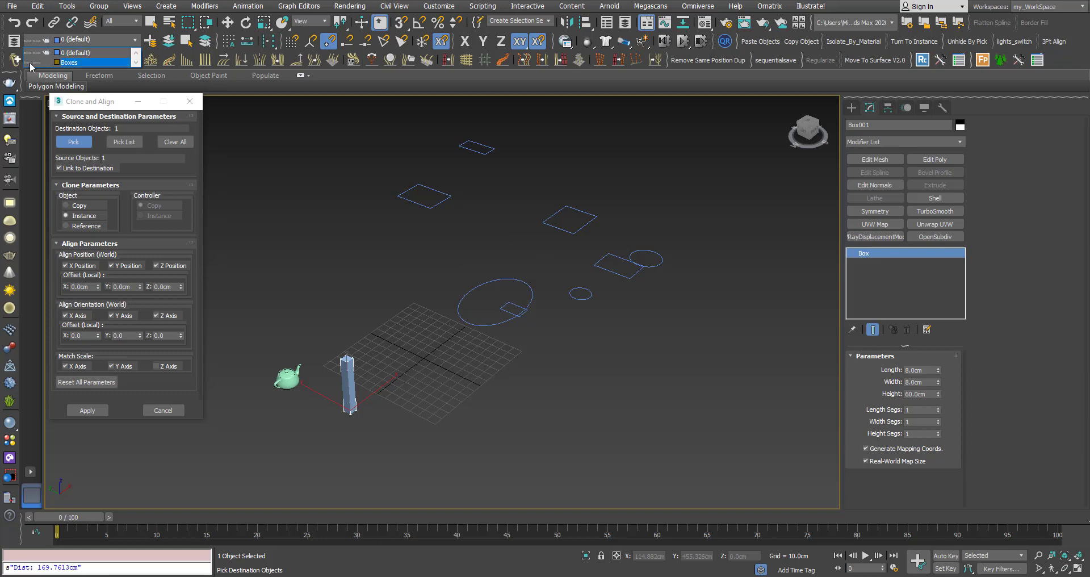
scroll(599, 380, up, 3)
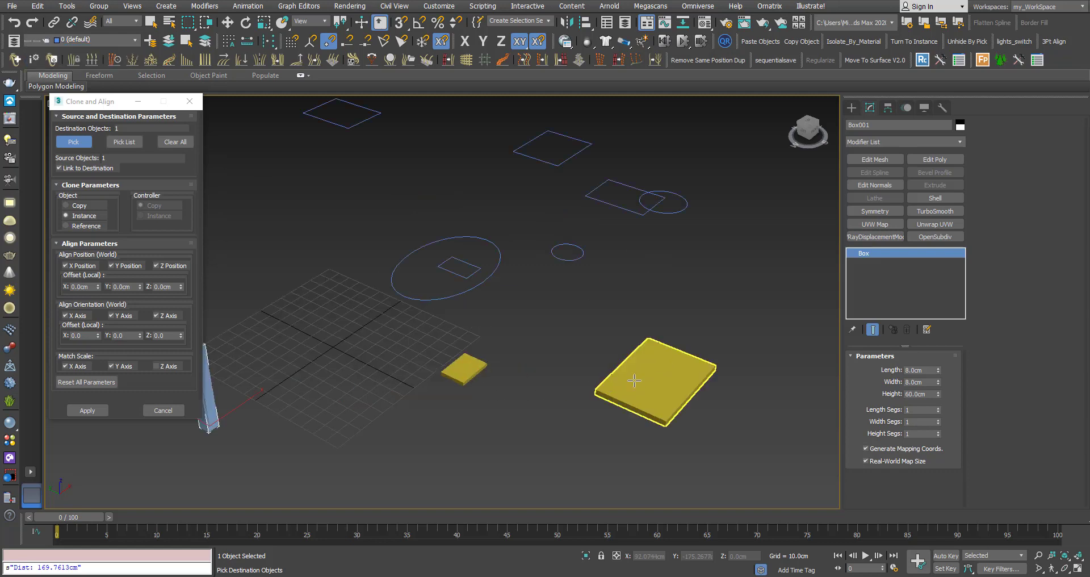
- Add the large and the small yellow box as destinations for the tall box's clones, picking them directly in the viewport
click(139, 146)
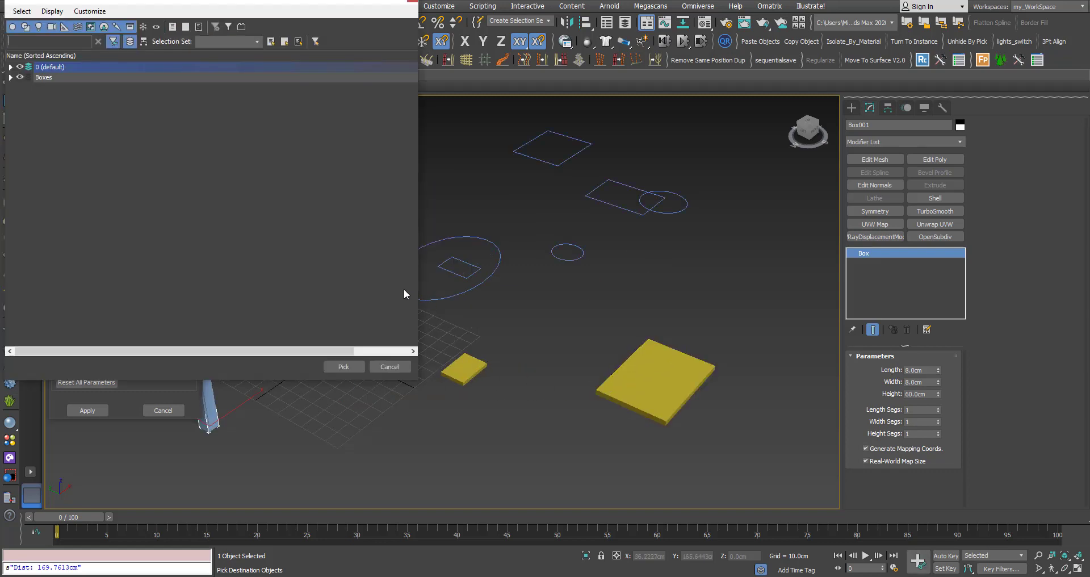
click(388, 366)
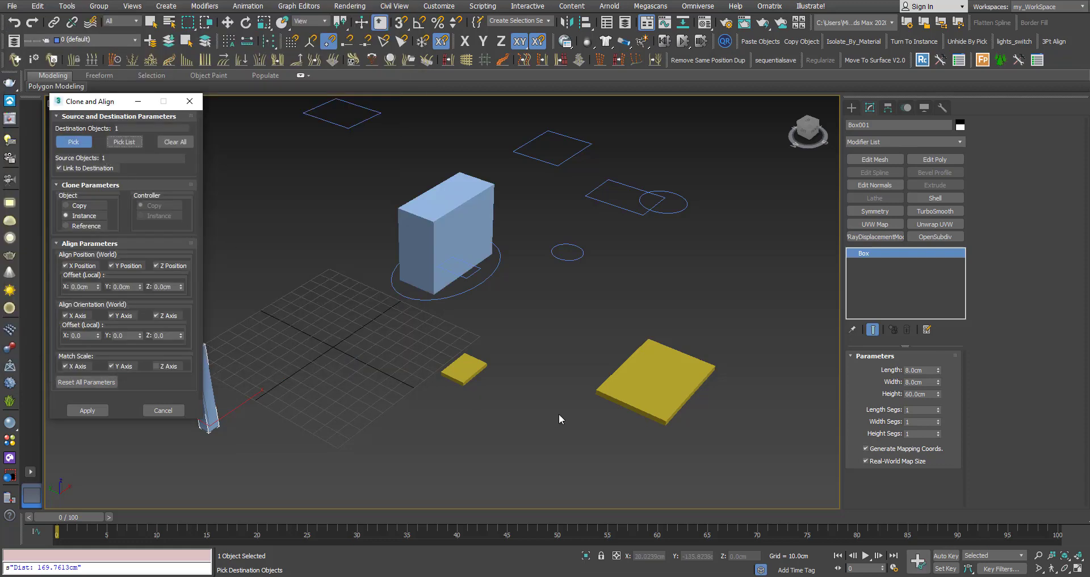
scroll(516, 357, down, 4)
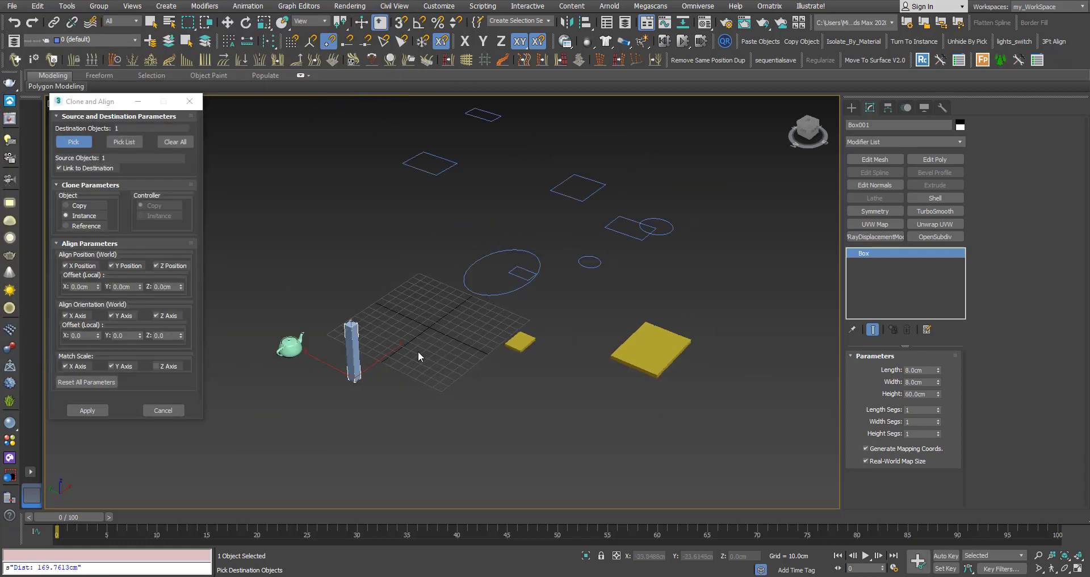
click(655, 356)
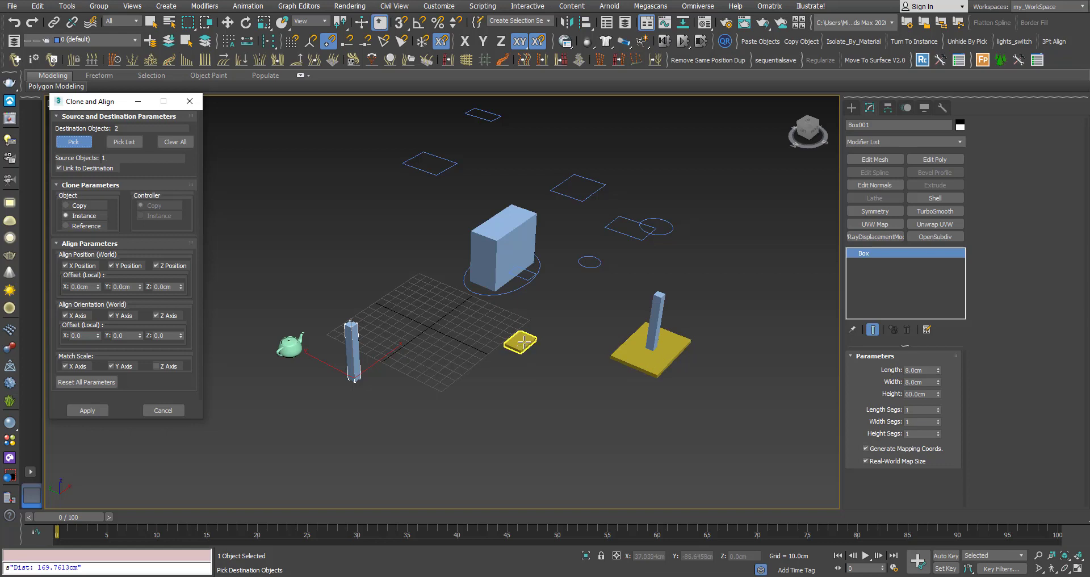
click(523, 341)
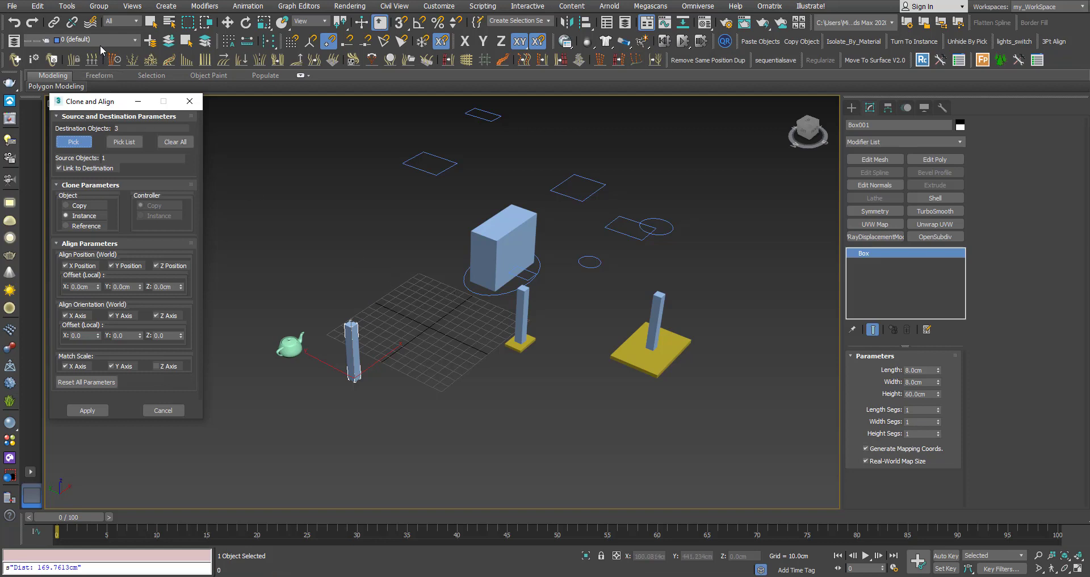
- Select the tall box and the teapot together as the source objects for Clone and Align
mouse_move(444, 315)
middle_down()
mouse_move(454, 333)
mouse_move(452, 311)
mouse_move(469, 300)
mouse_move(482, 307)
middle_up()
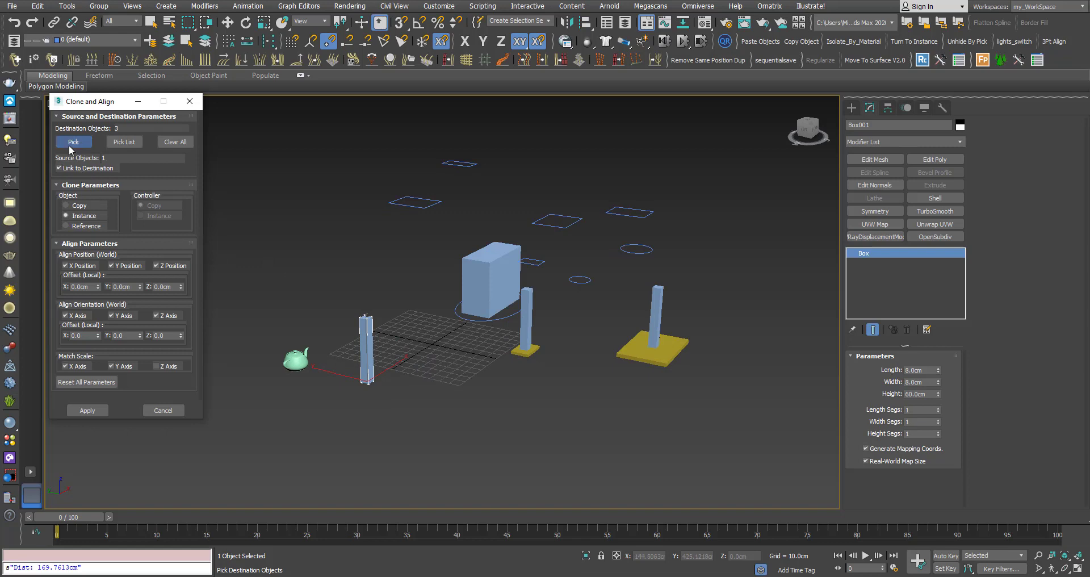
key(r)
click(357, 272)
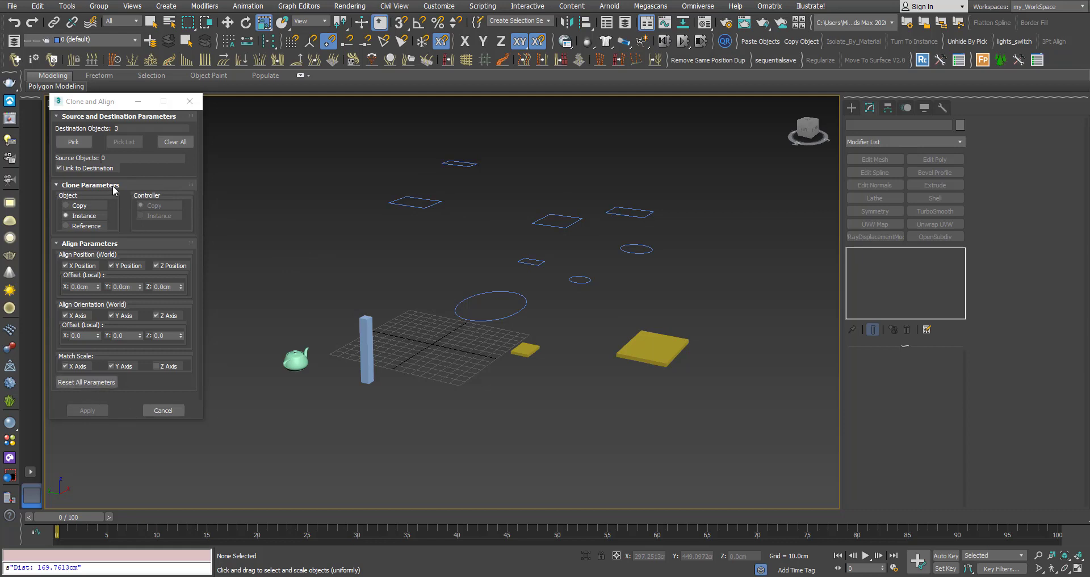
click(367, 358)
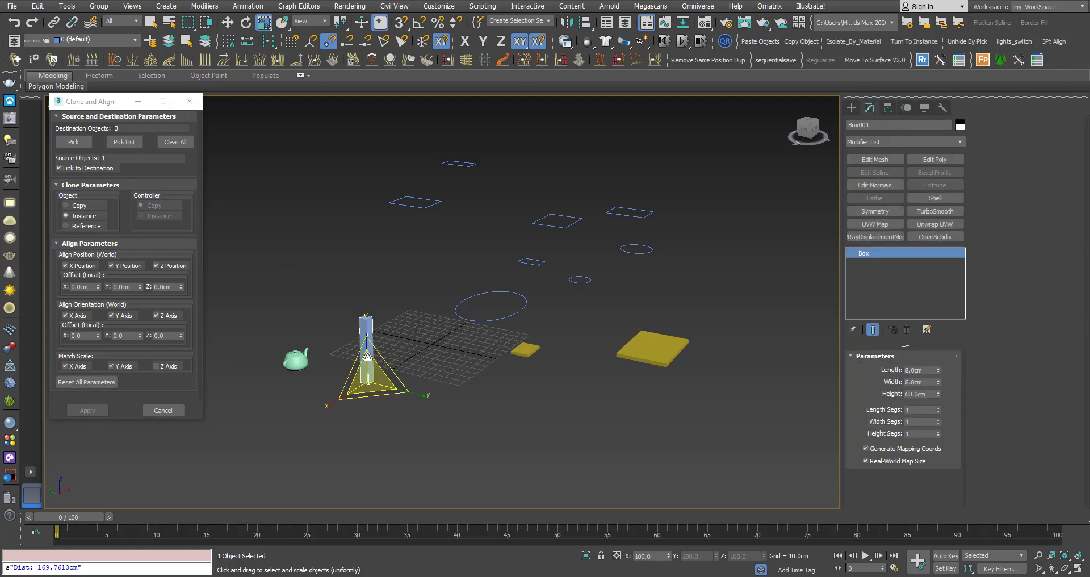
click(366, 425)
drag(400, 472, 264, 326)
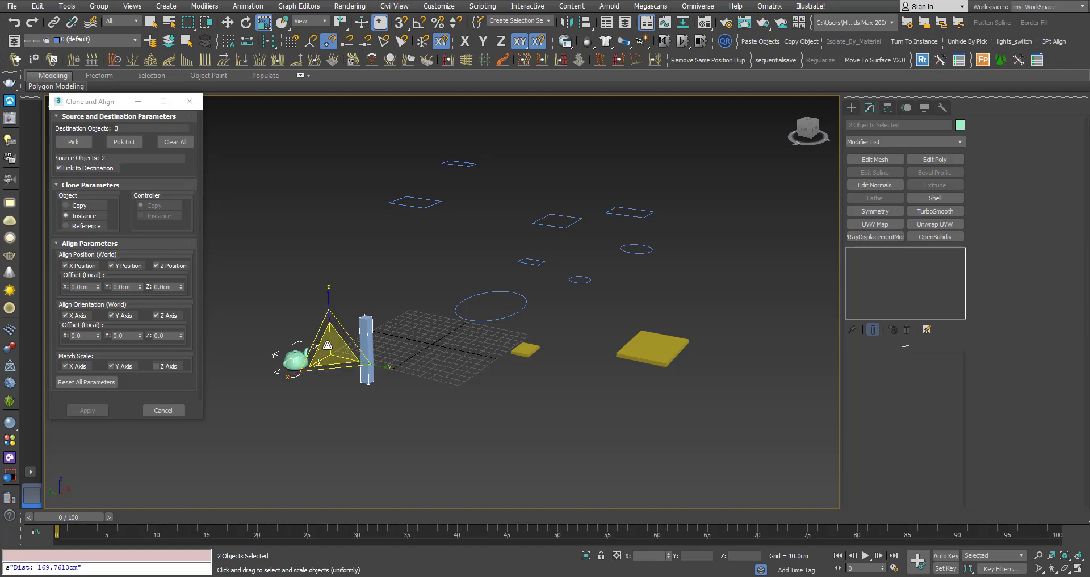
middle_drag(329, 347, 386, 345)
alt+middle_drag(386, 345, 403, 326)
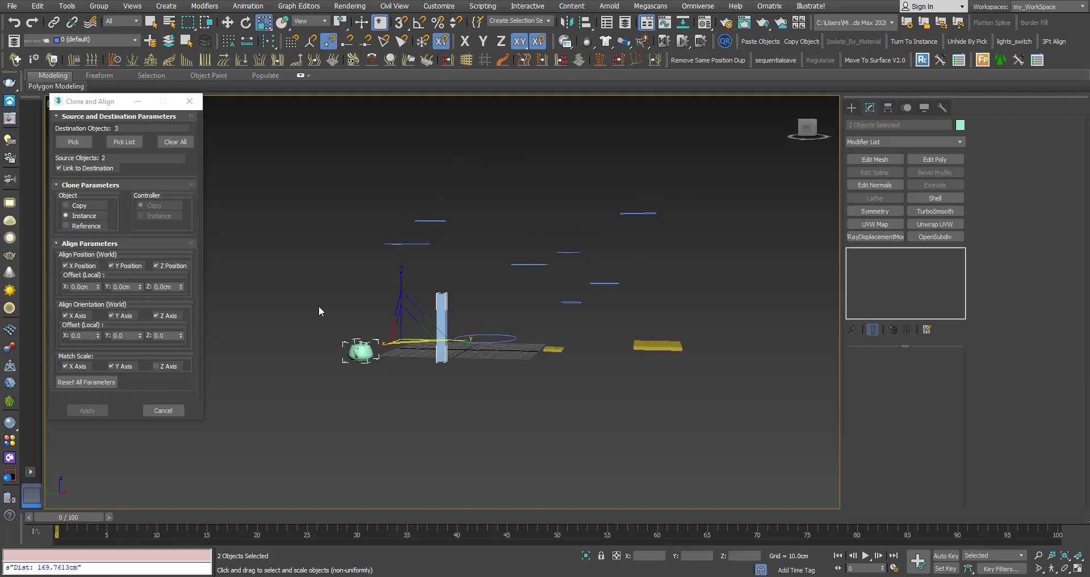
- Preview the box and teapot pair on the three existing destinations and on one upper rectangle, clearing all destination objects each time
click(68, 138)
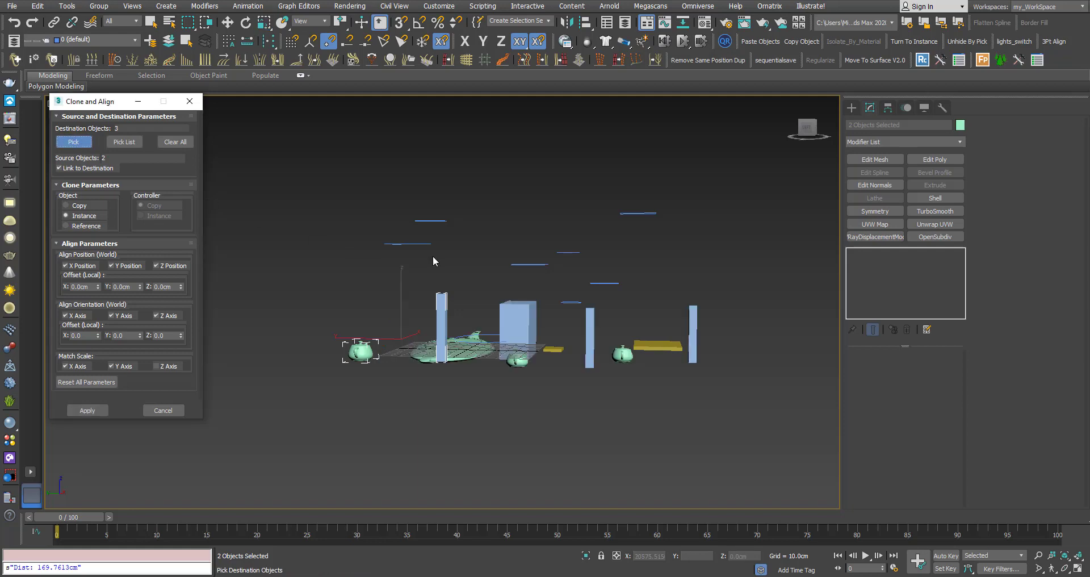
click(183, 146)
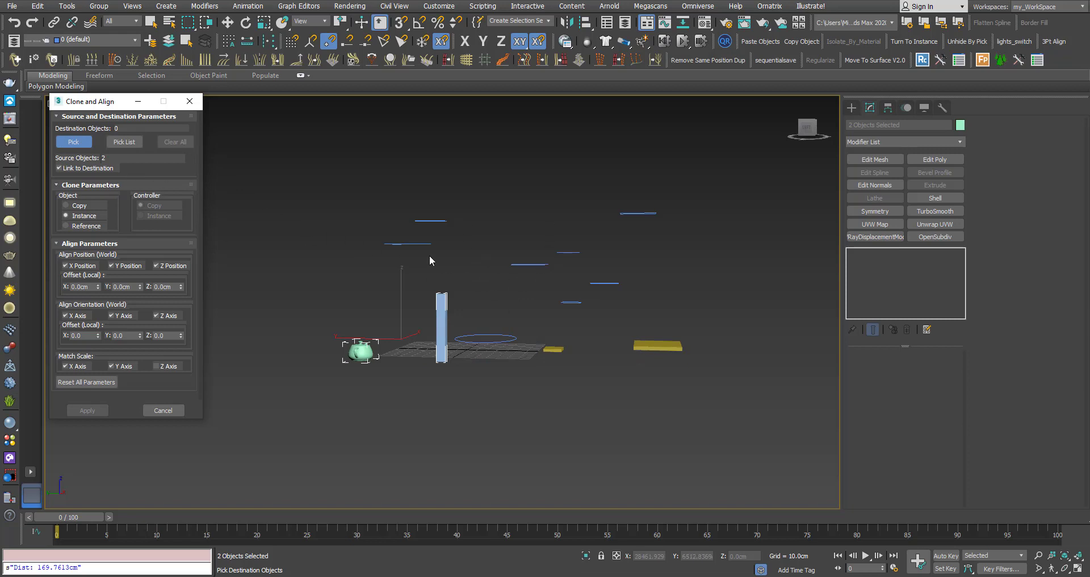
click(413, 243)
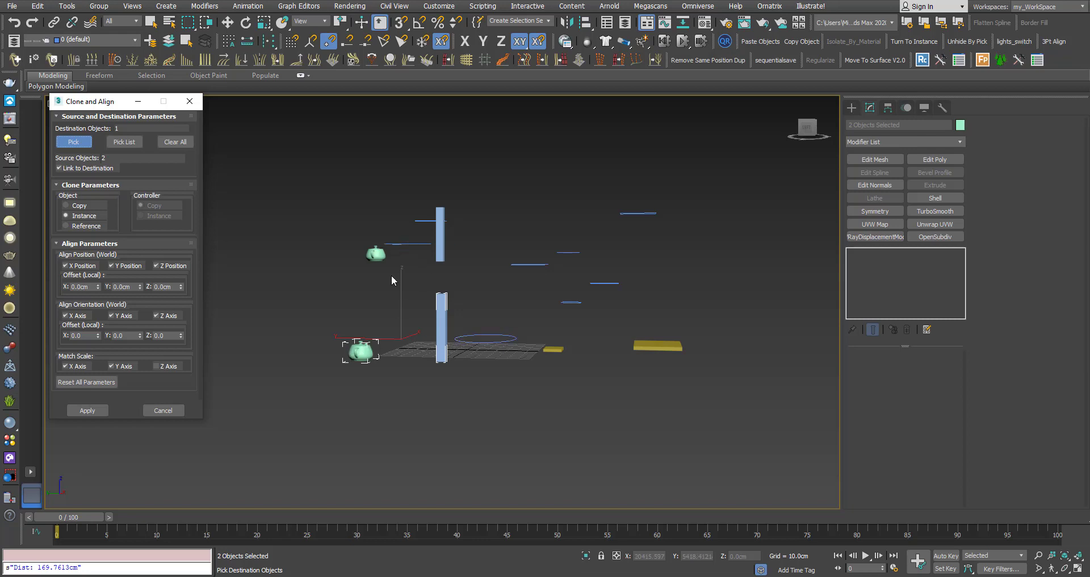
click(174, 142)
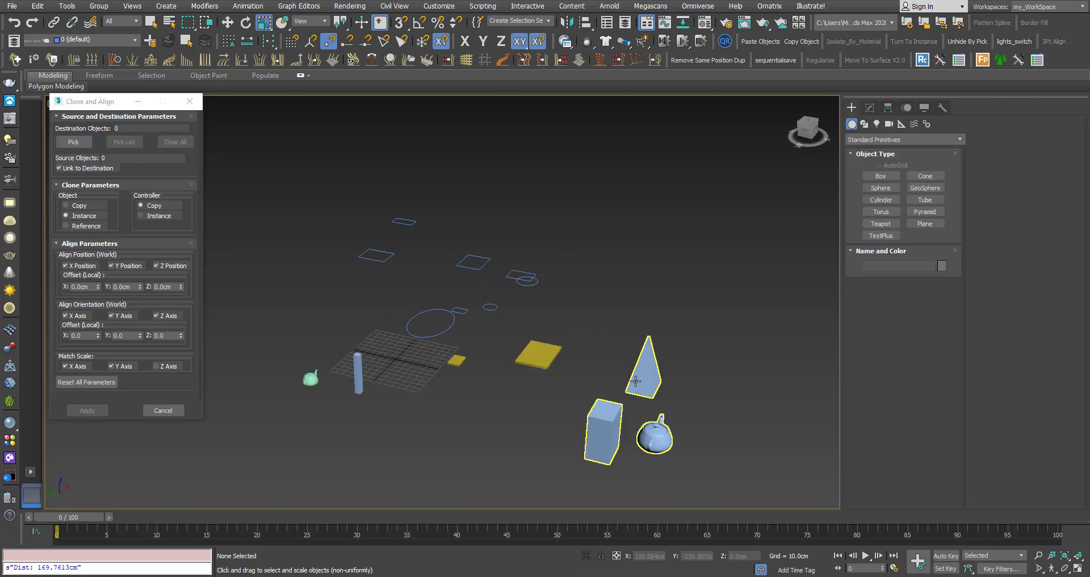
- Select Group_test with its controller option on Copy, and view the matching options in its Clone Options dialog without cloning it
click(625, 382)
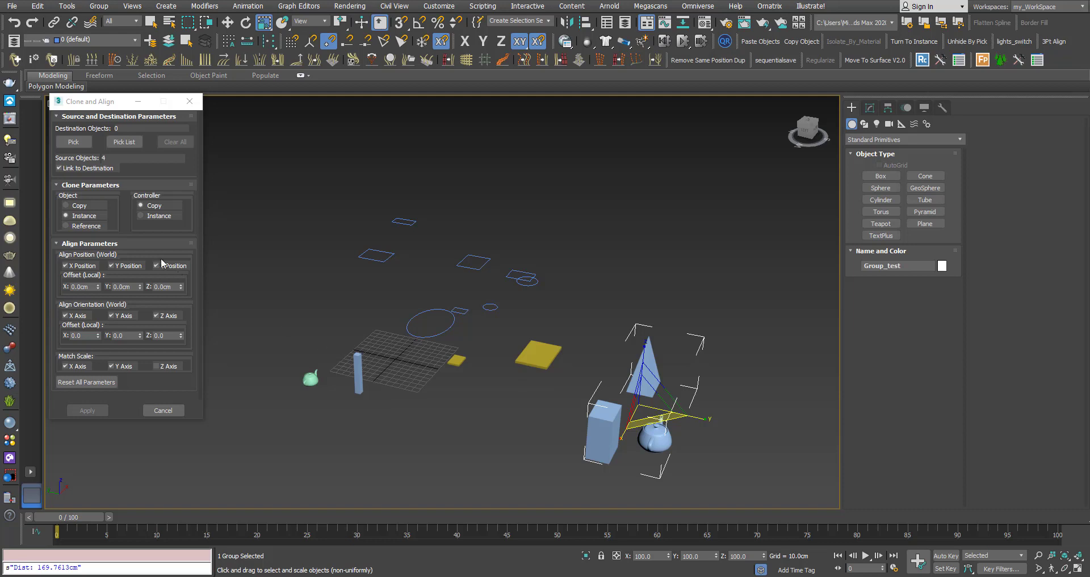
click(140, 206)
right_click(645, 381)
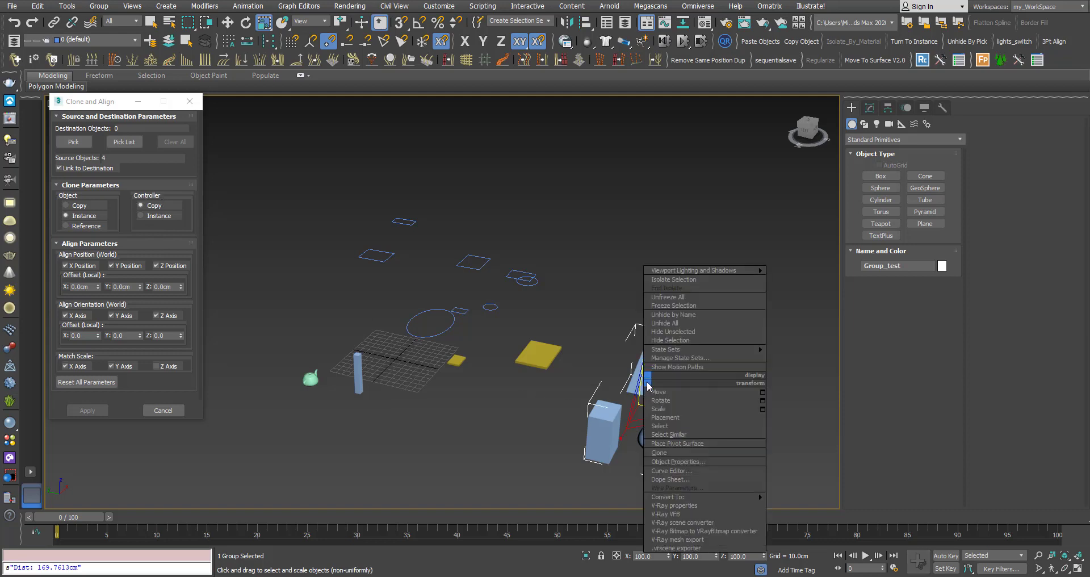
click(659, 452)
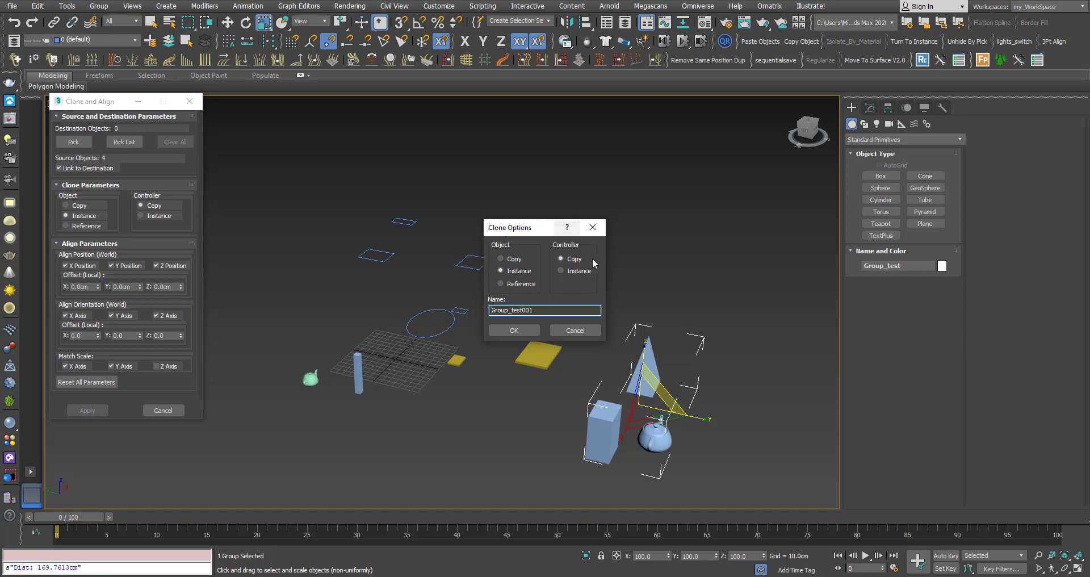
click(592, 227)
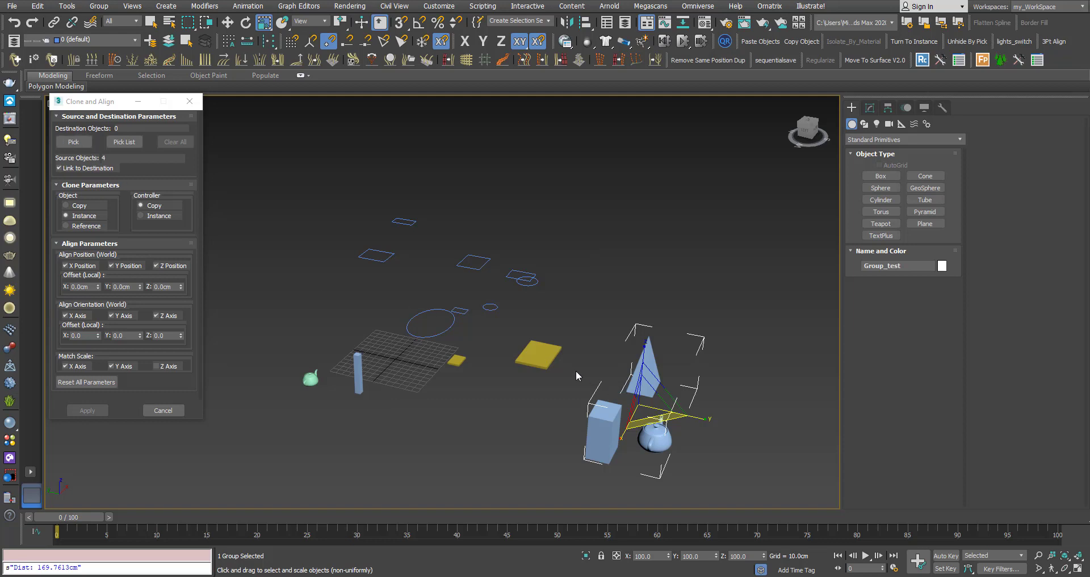
- Clone Group_test onto the two upper rectangles with Clone and Align, setting the controller option to Instance
click(79, 145)
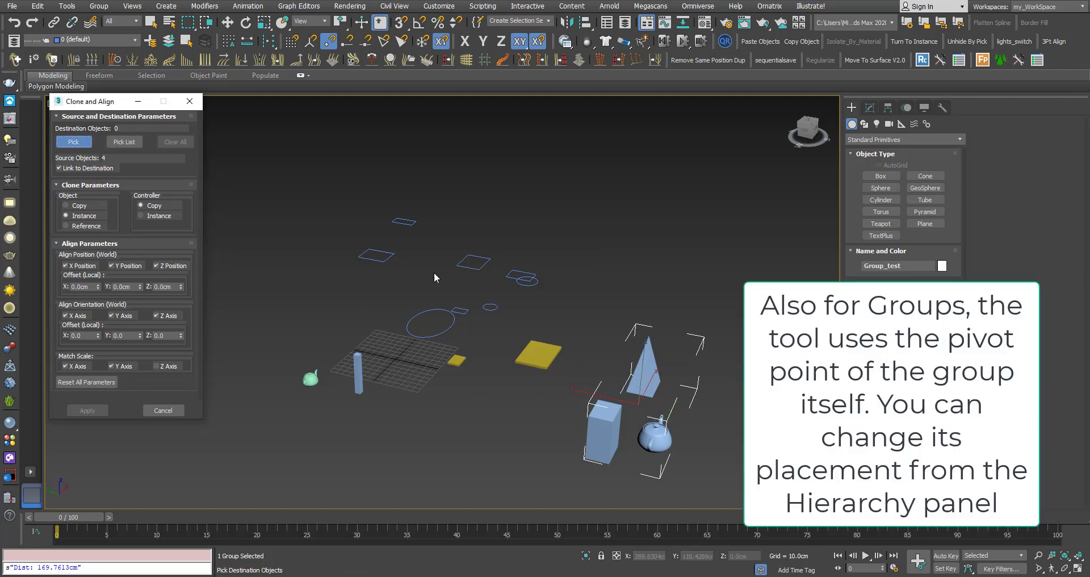
click(476, 262)
click(371, 258)
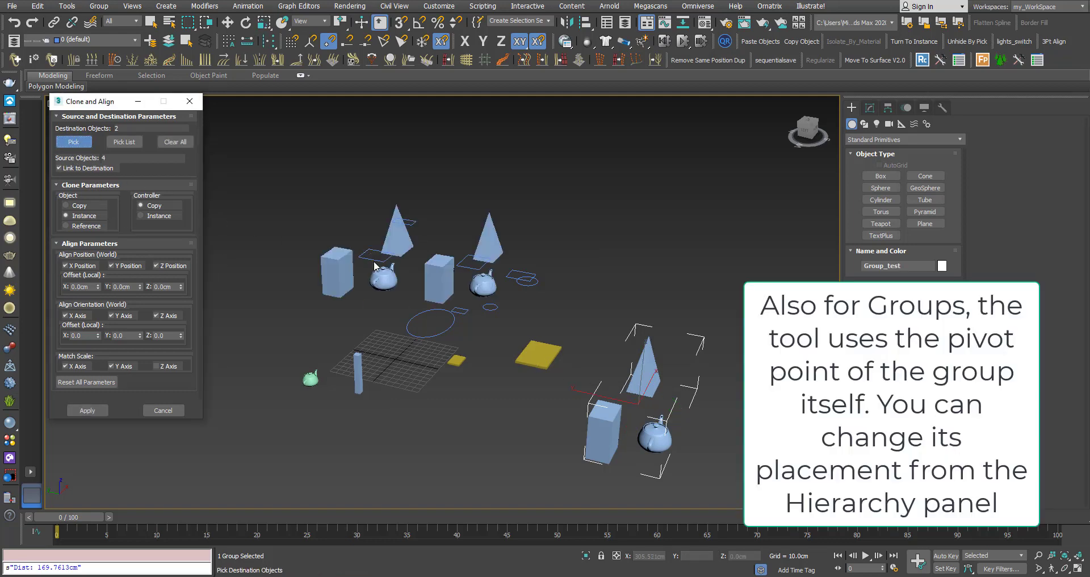
click(140, 216)
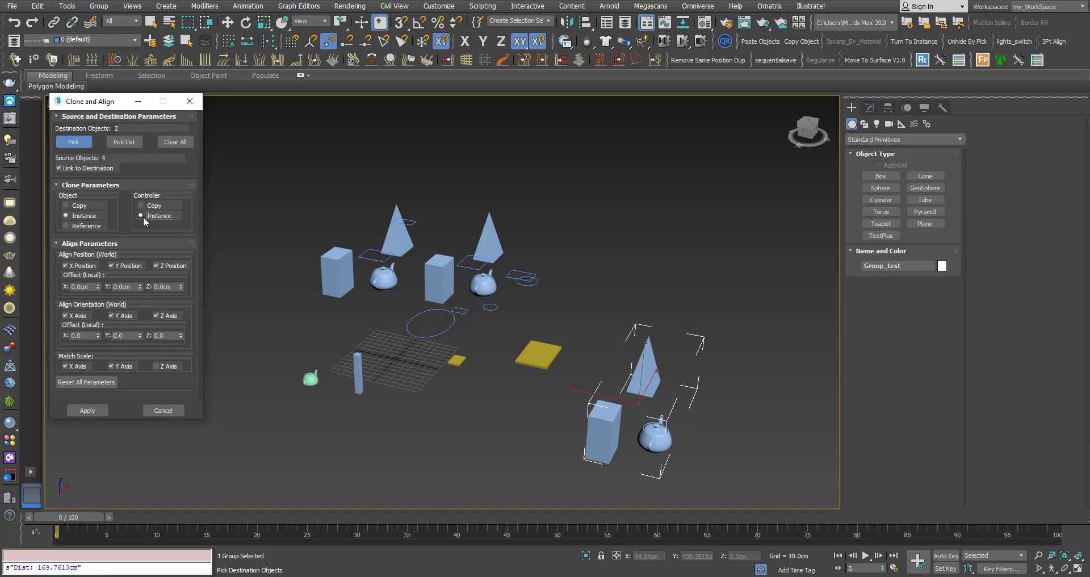
click(79, 410)
- View the object and controller options for Group_test in its Clone Options dialog without cloning it
mouse_move(408, 326)
middle_down()
mouse_move(418, 342)
mouse_move(404, 348)
middle_up()
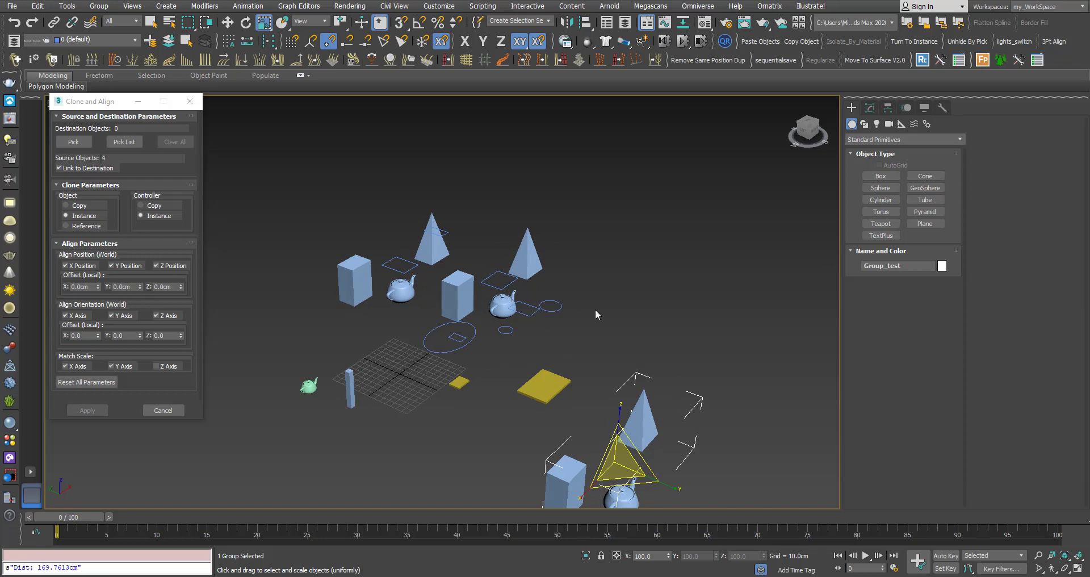
right_click(627, 404)
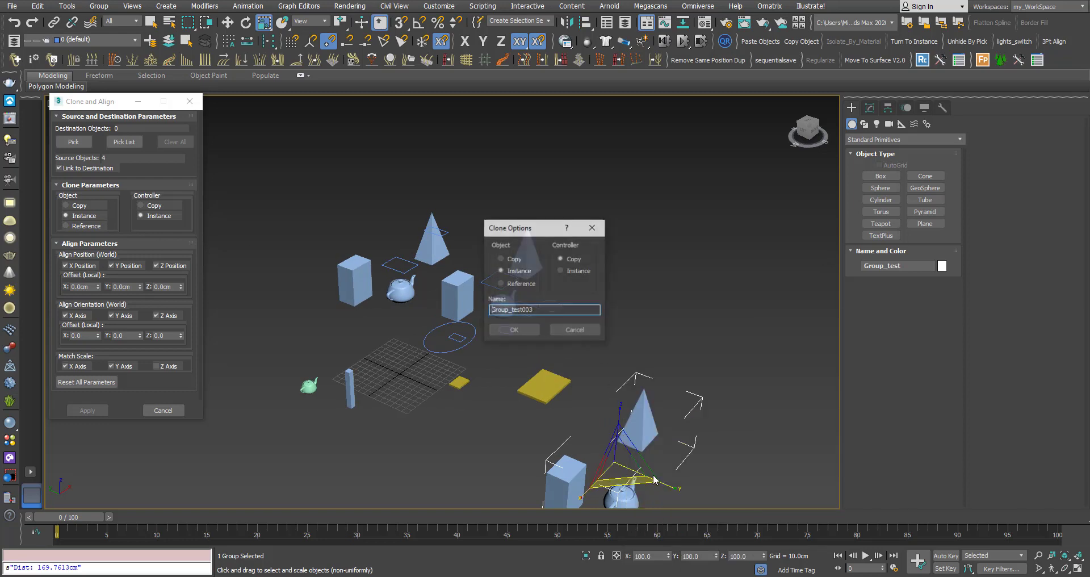
click(639, 478)
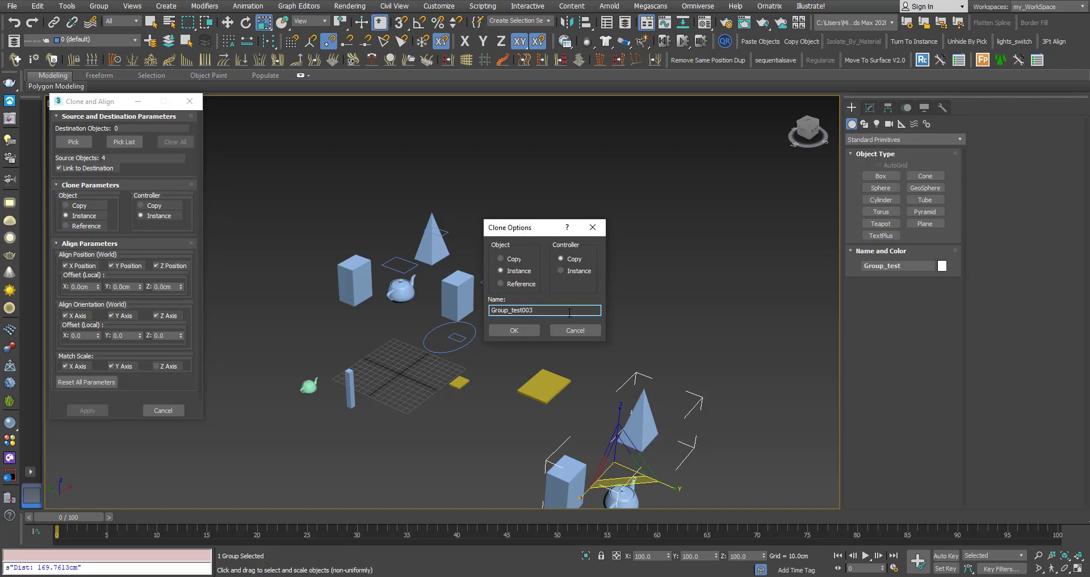
click(514, 331)
- Open Group_test, select the pyramid inside it and display the pyramid's creation parameters
middle_drag(517, 344, 542, 290)
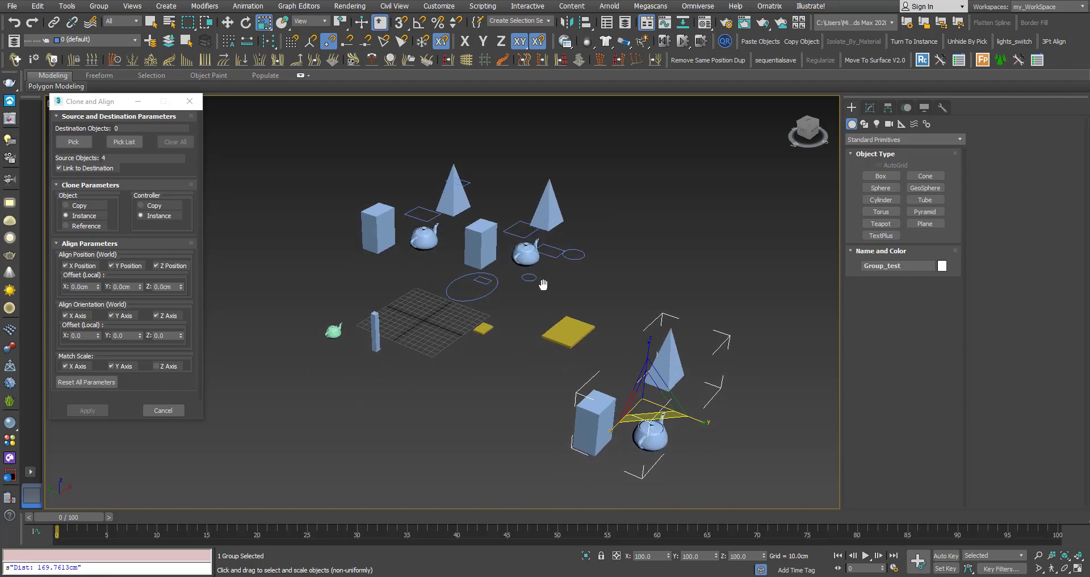
click(99, 6)
click(105, 40)
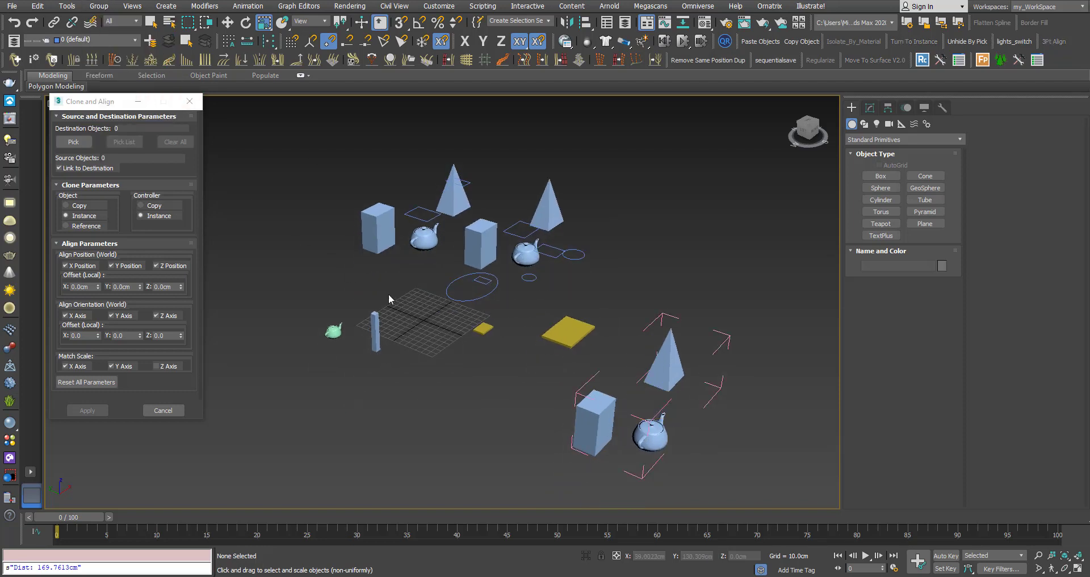
click(659, 356)
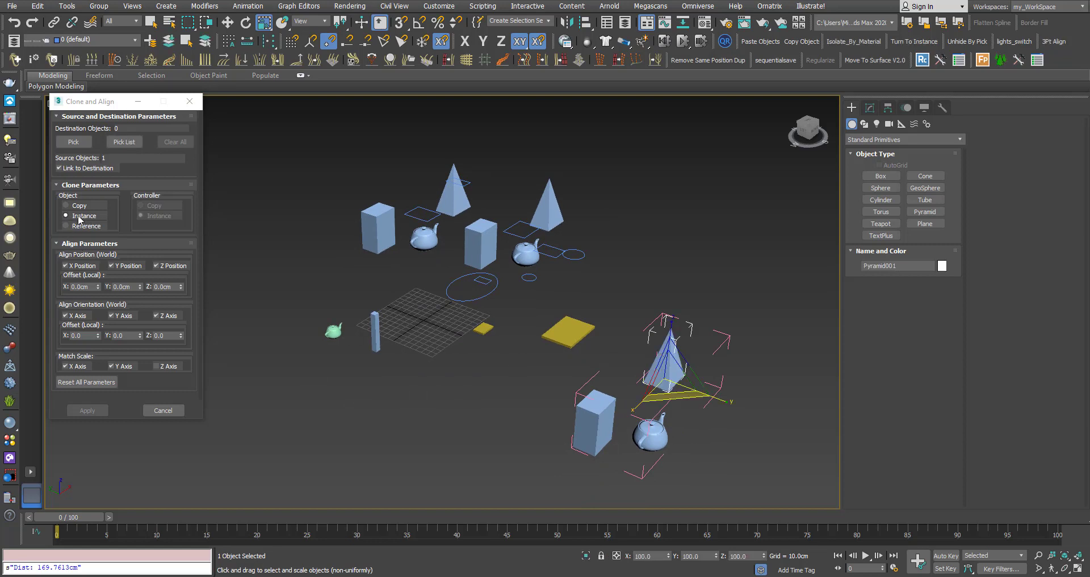
click(869, 108)
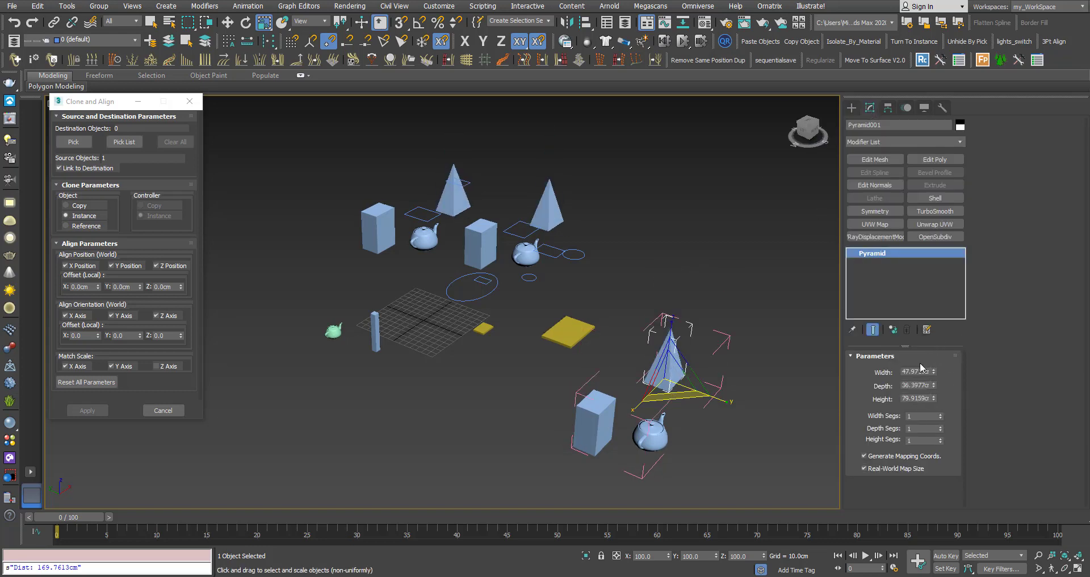
- With the Rotate tool active, select the opened Group_test's helper and return to its pyramid
middle_drag(410, 318, 394, 319)
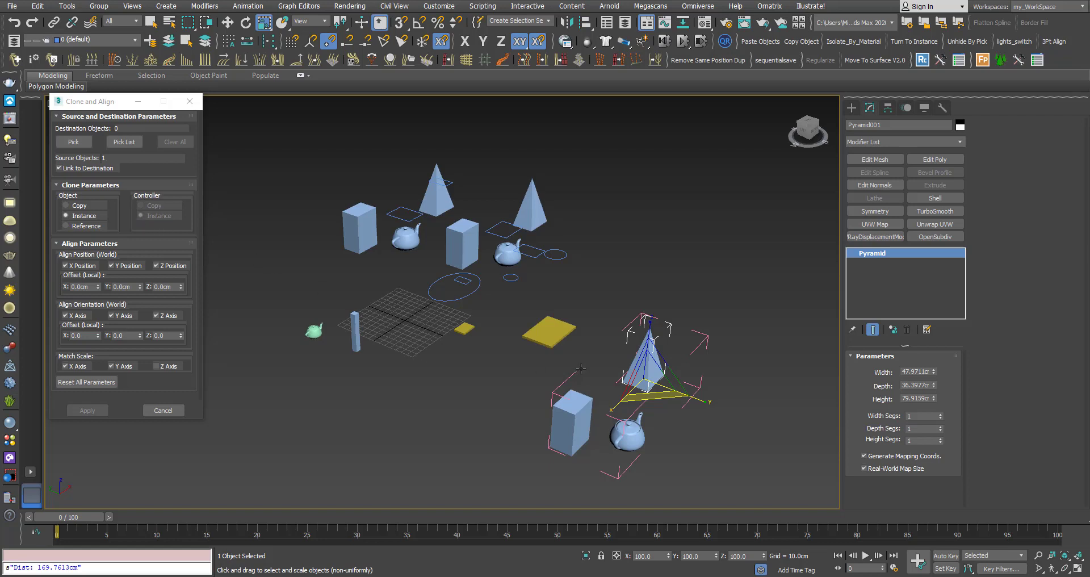
middle_drag(580, 369, 558, 361)
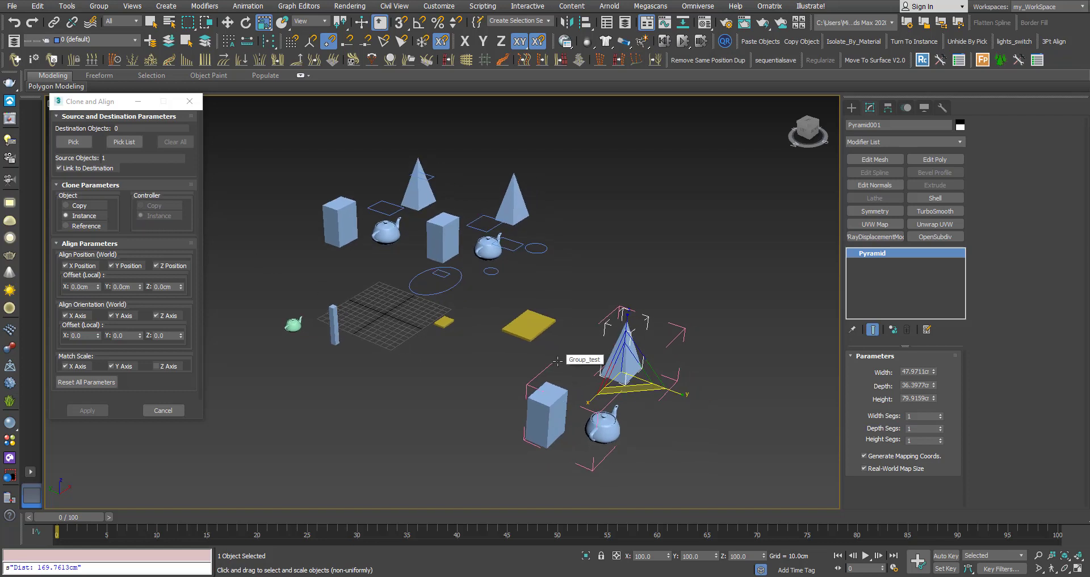
key(e)
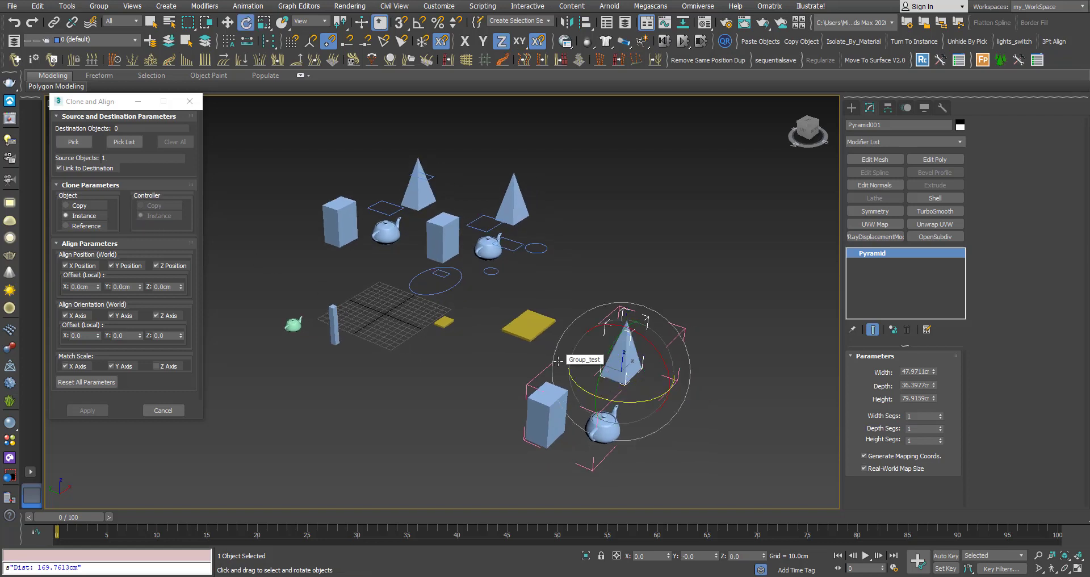
click(656, 357)
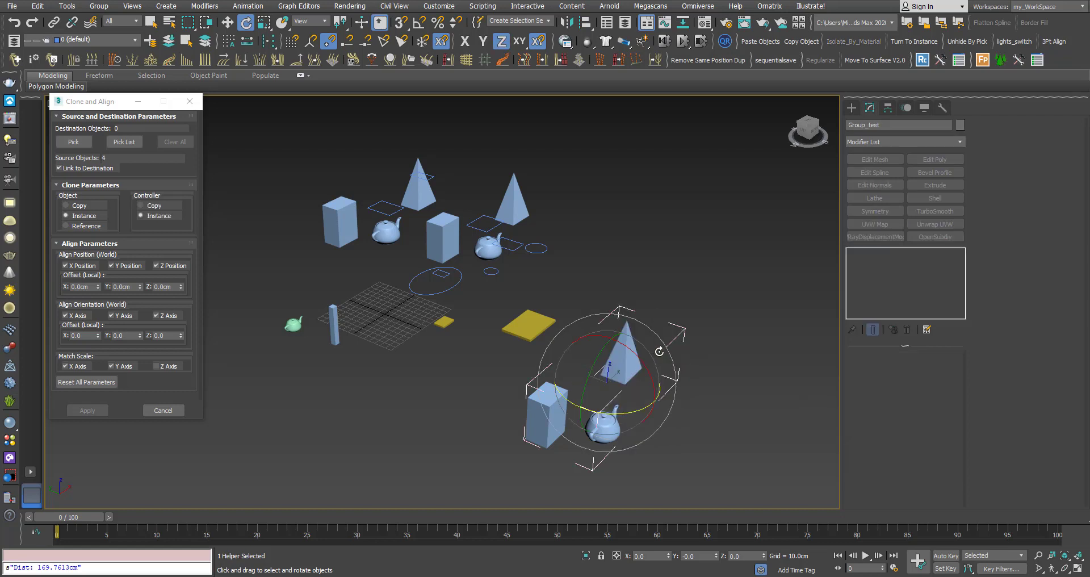
click(627, 358)
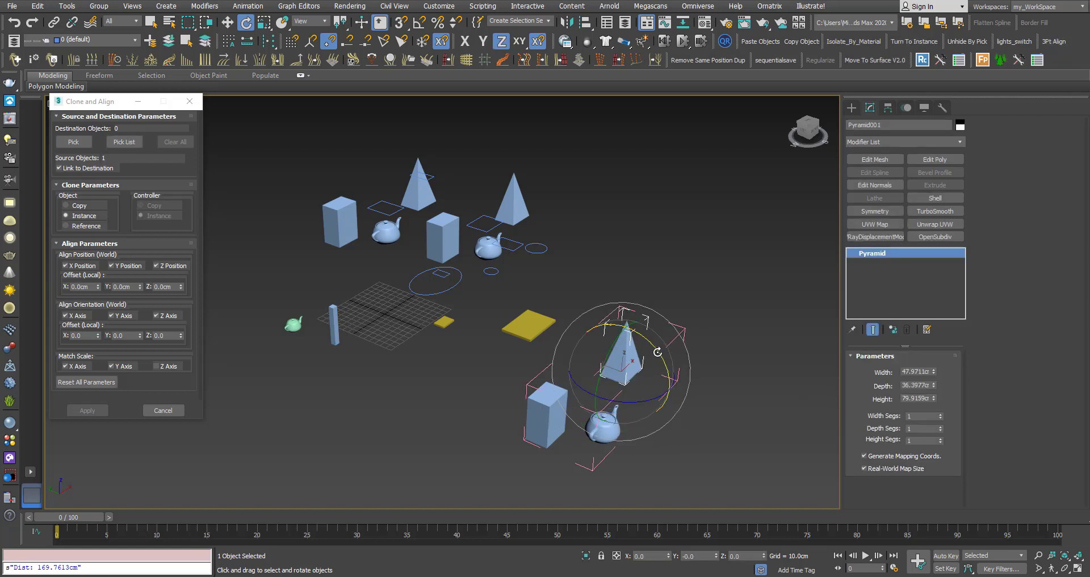
- Try to rotate the pyramid within the opened Group_test, and switch through the Scale and Move tools
drag(658, 352, 665, 386)
key(r)
right_click(613, 348)
key(w)
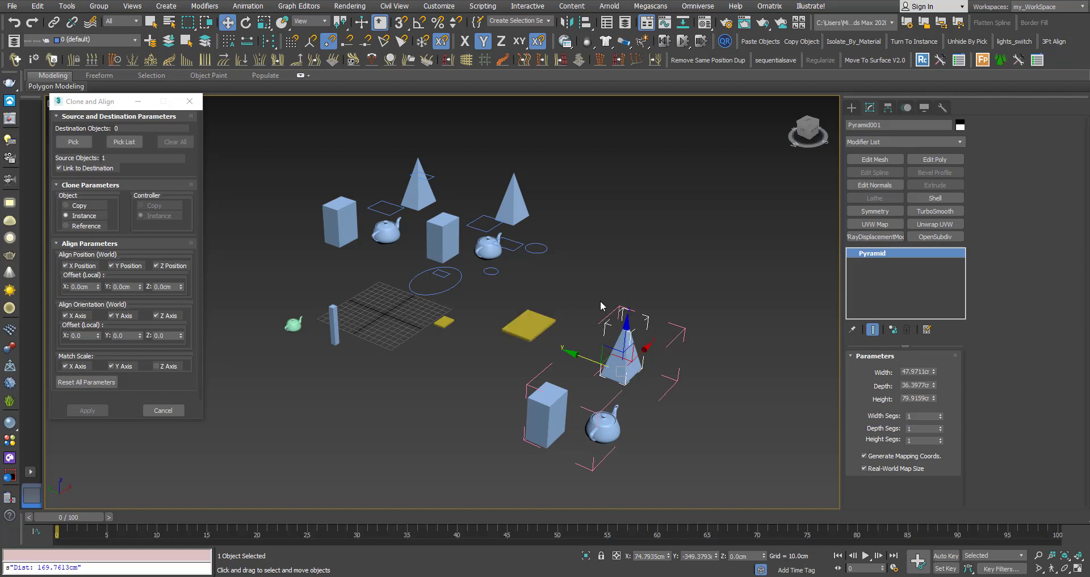
middle_drag(564, 331, 557, 299)
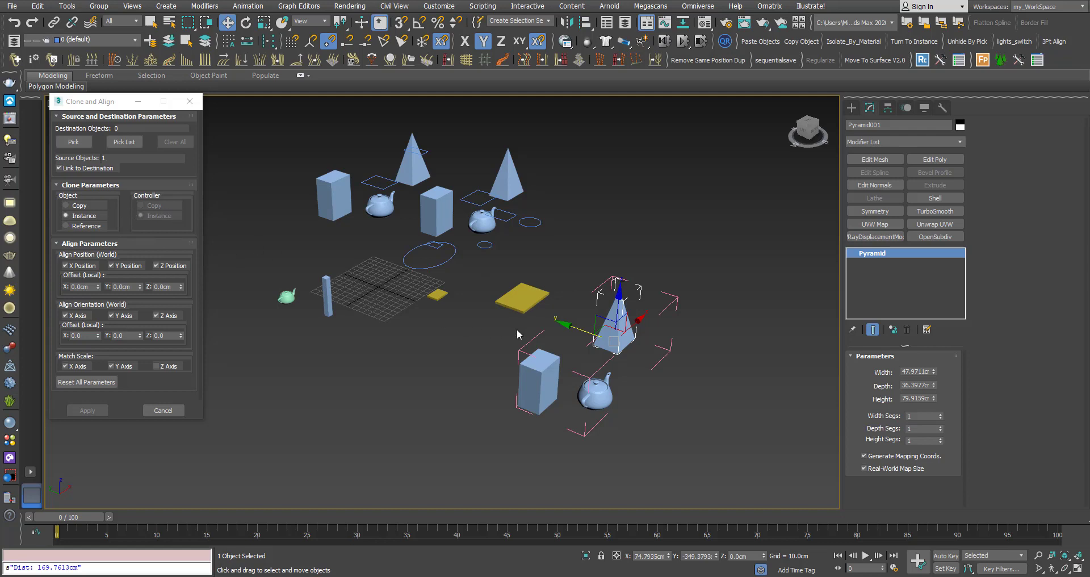
middle_drag(588, 328, 578, 348)
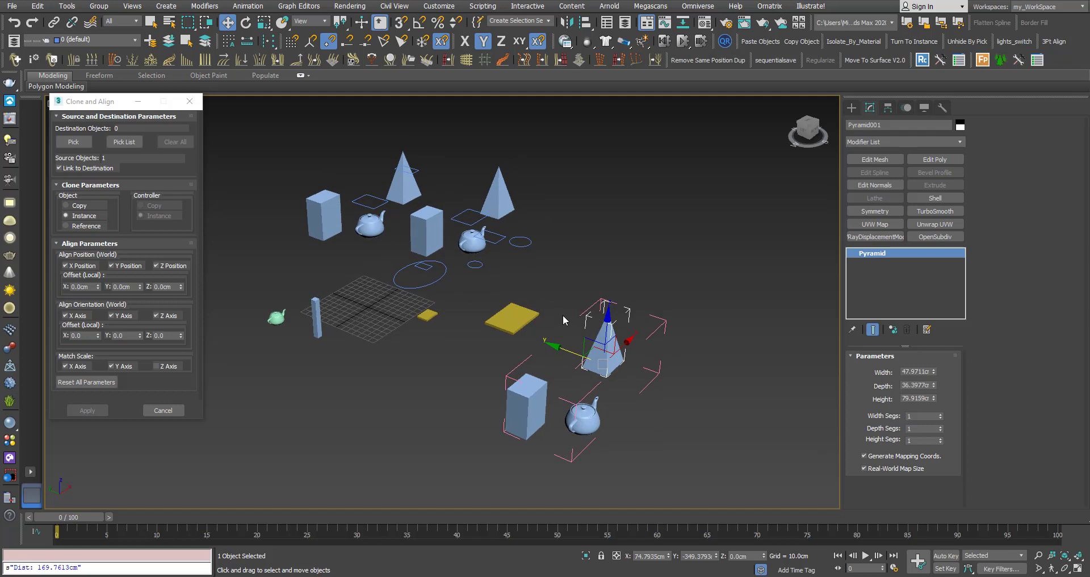
middle_drag(546, 308, 524, 298)
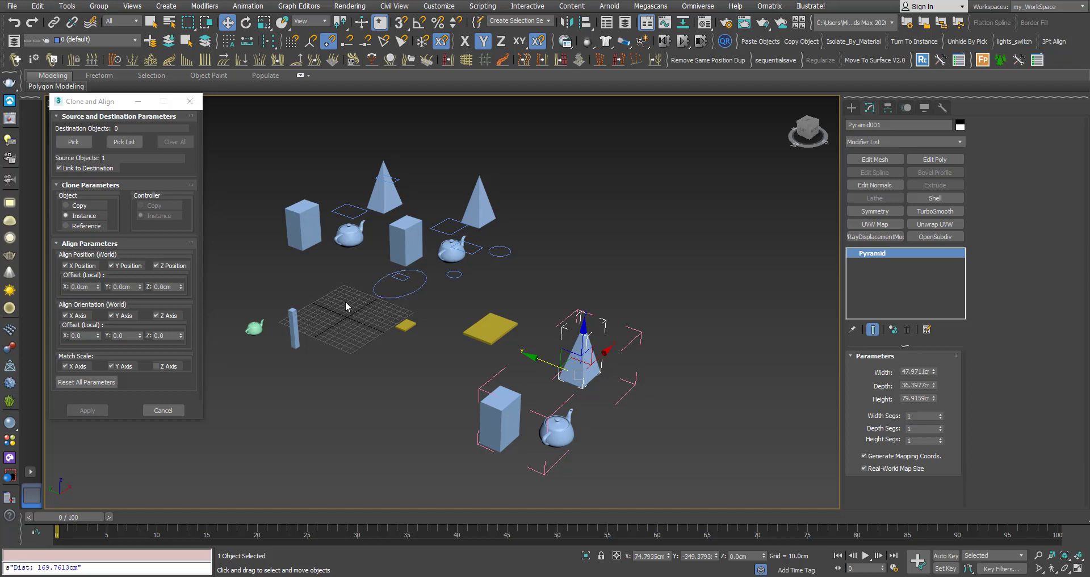
middle_drag(420, 335, 453, 318)
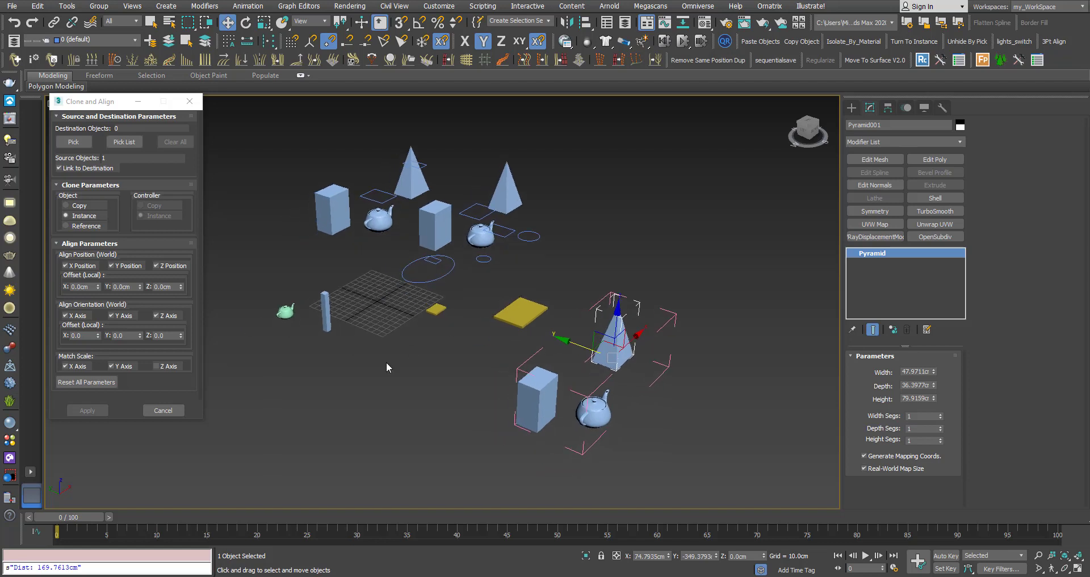